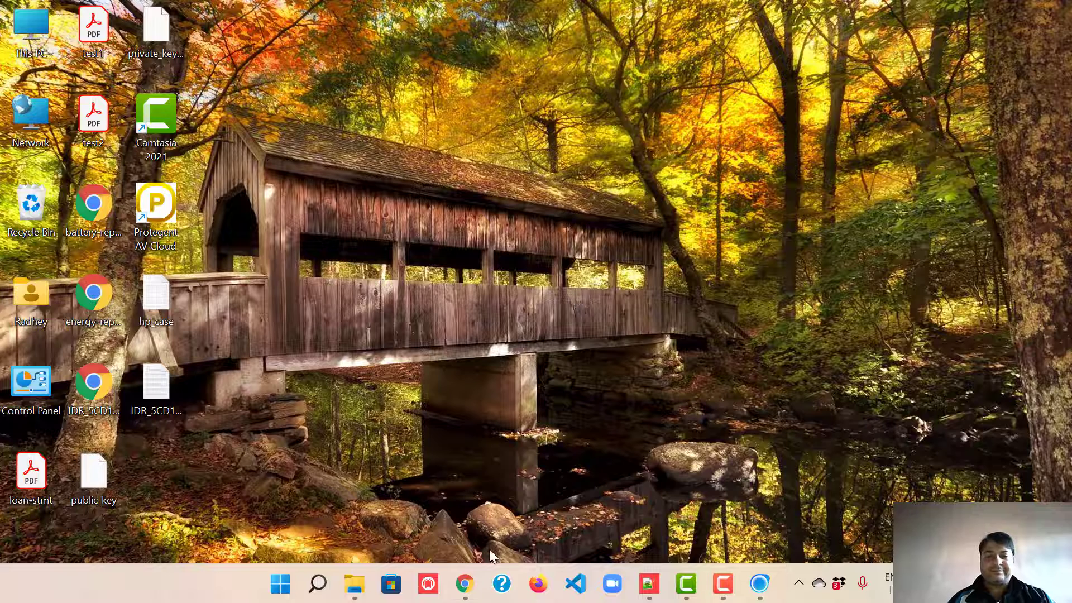
# Step: Show the VM instances list, dismiss the free-trial banner, and begin creating a new instance
pyautogui.click(465, 584)
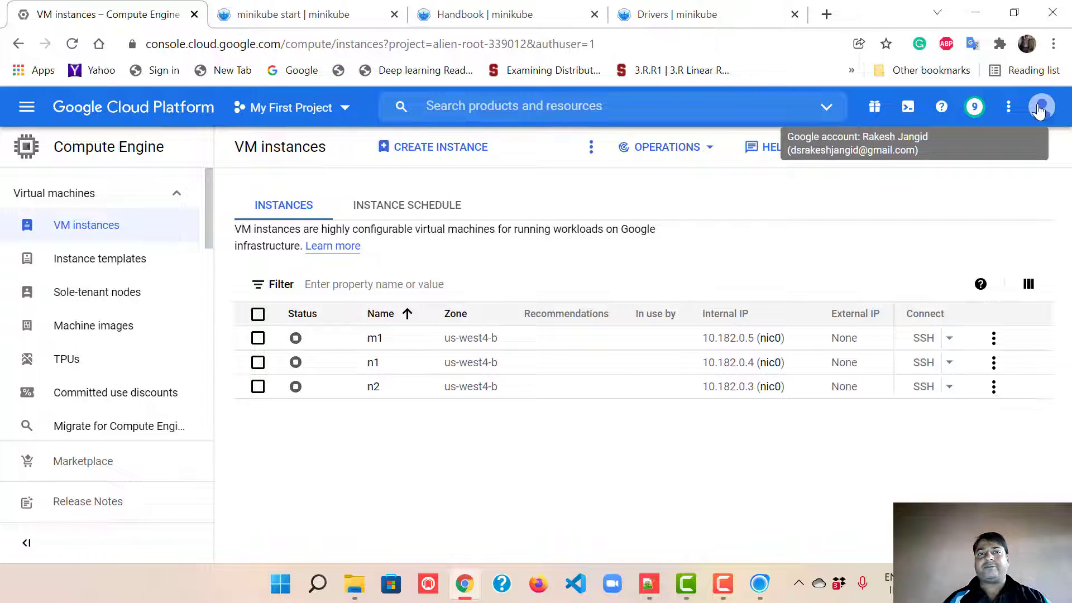
pyautogui.click(874, 106)
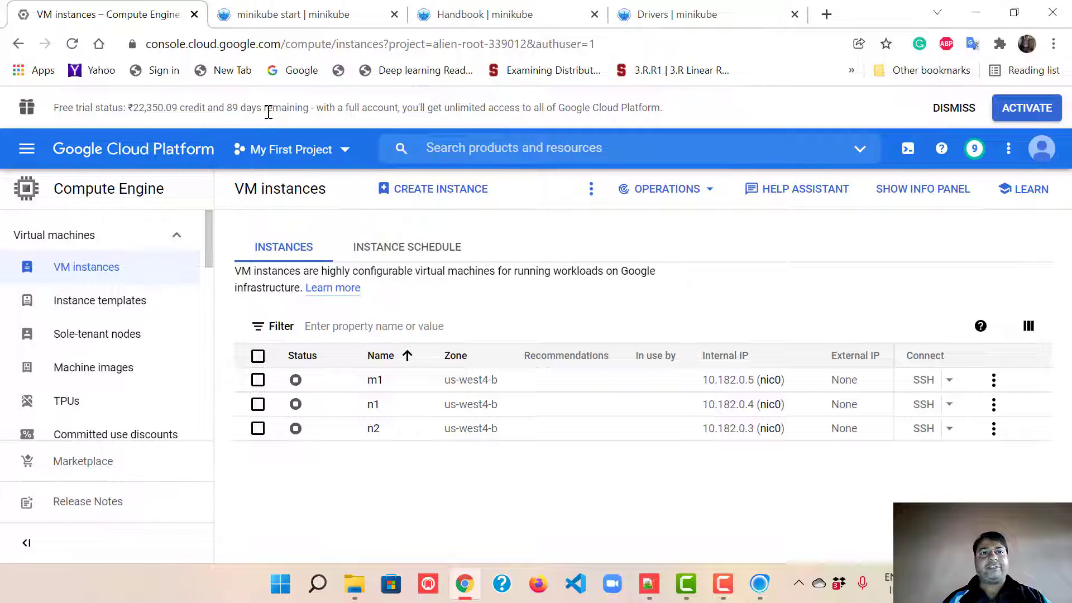
pyautogui.click(951, 107)
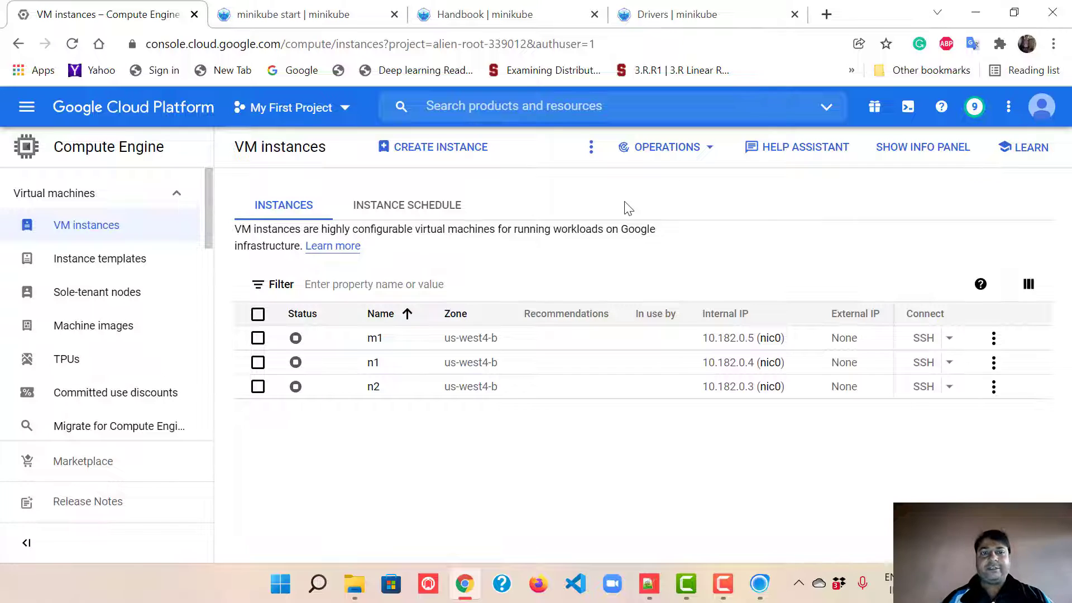
pyautogui.click(445, 151)
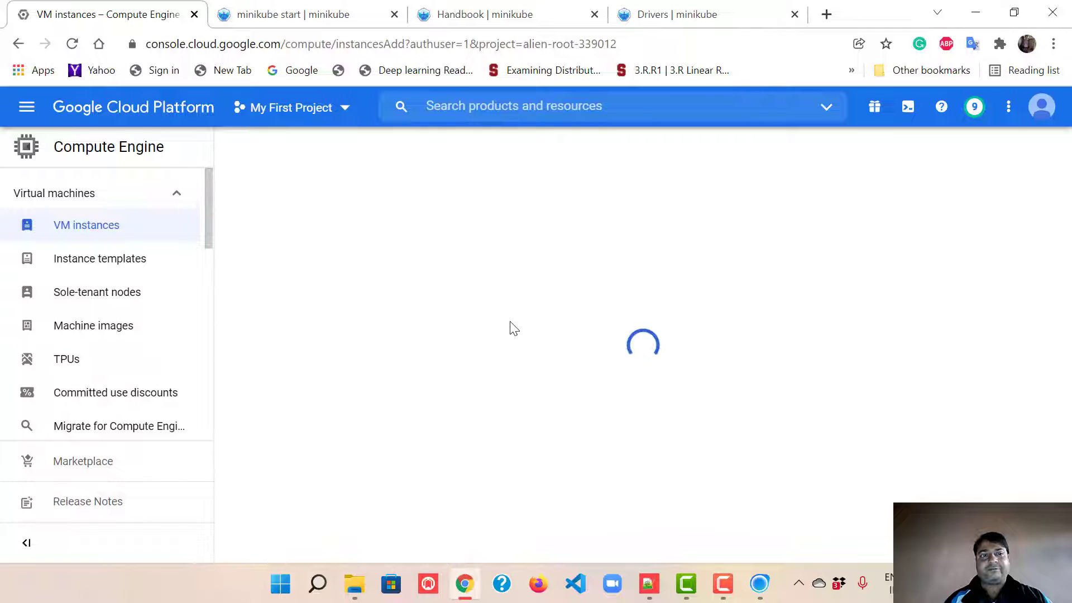
pyautogui.click(29, 112)
pyautogui.moveTo(132, 155)
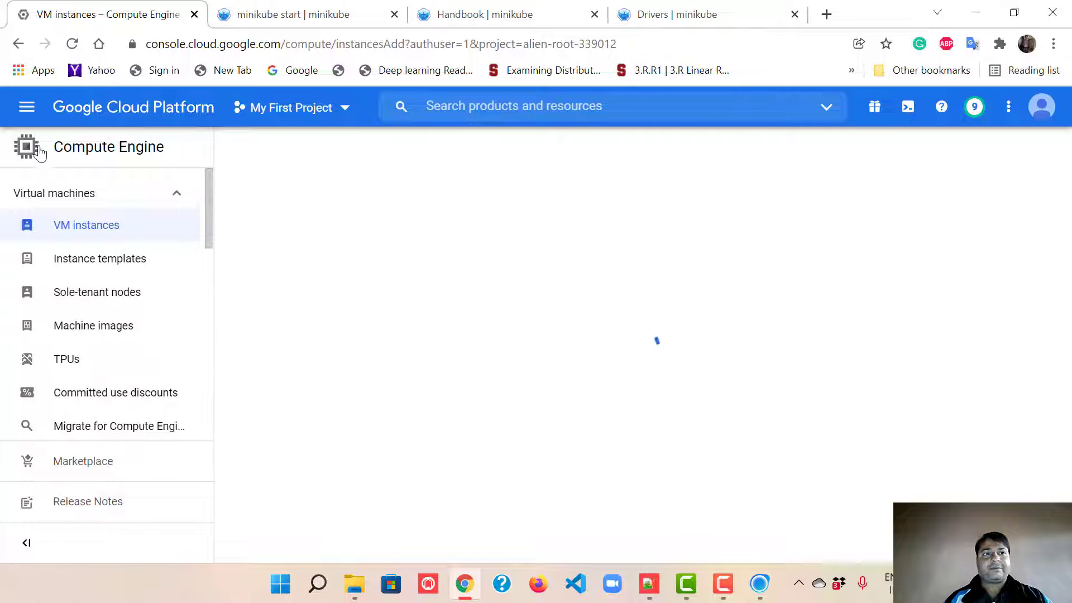
pyautogui.click(26, 107)
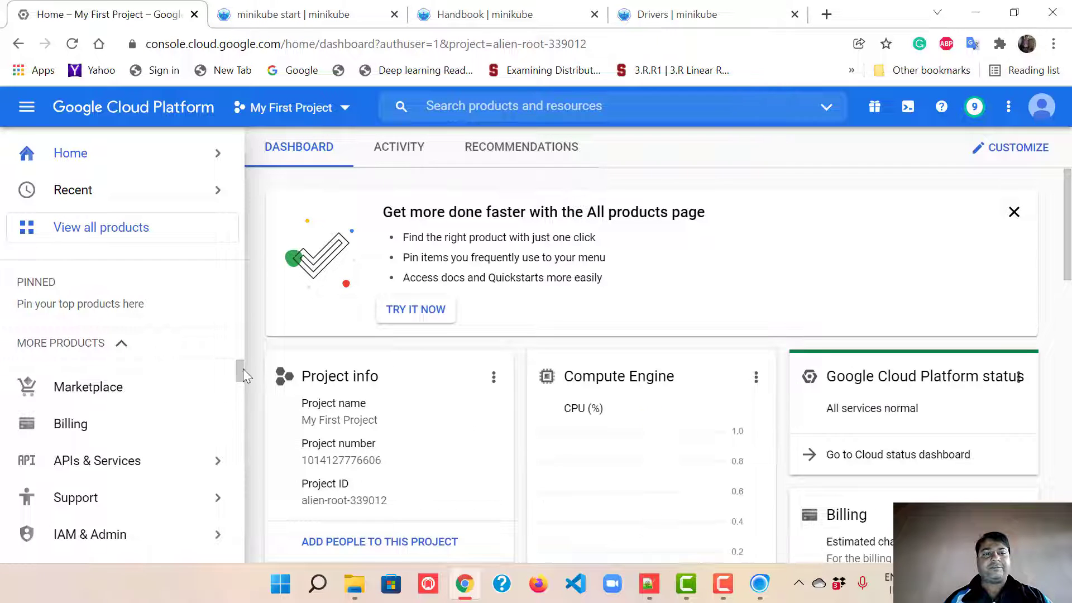
pyautogui.moveTo(243, 371); pyautogui.dragTo(242, 383)
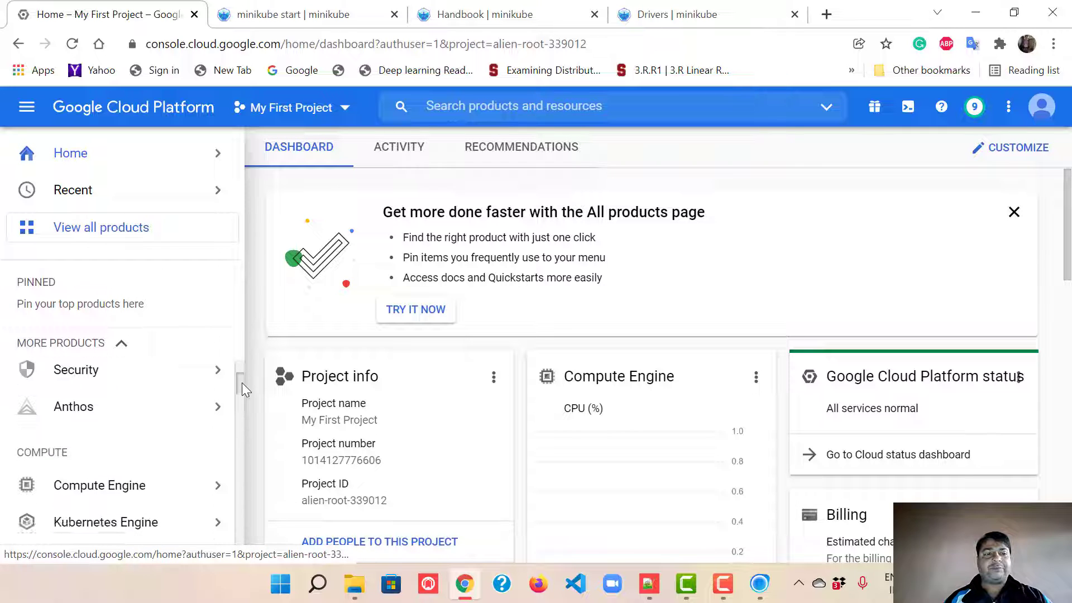
pyautogui.moveTo(112, 481)
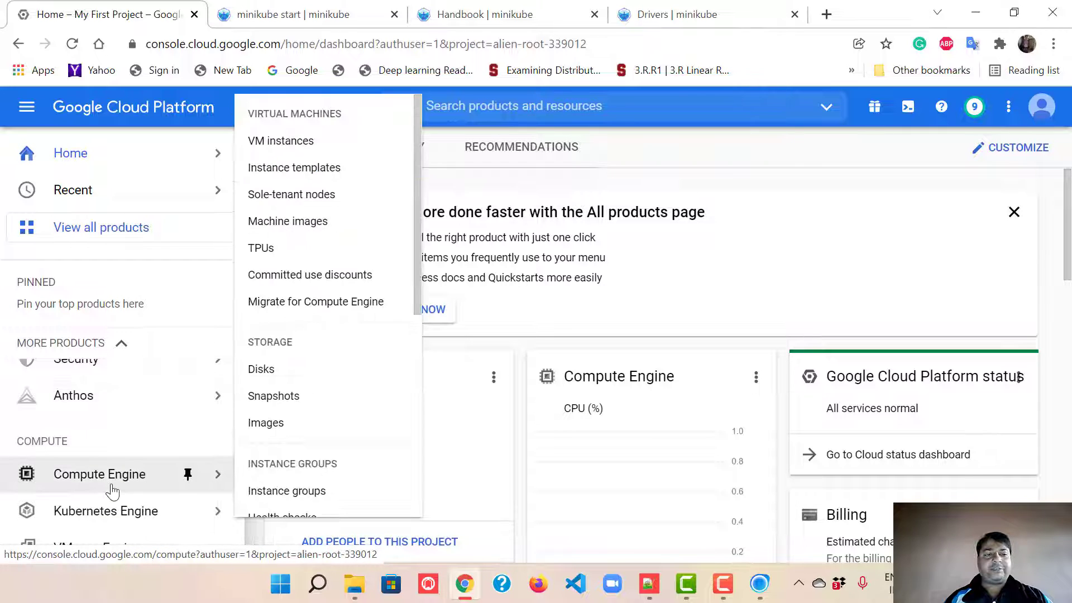
pyautogui.click(309, 147)
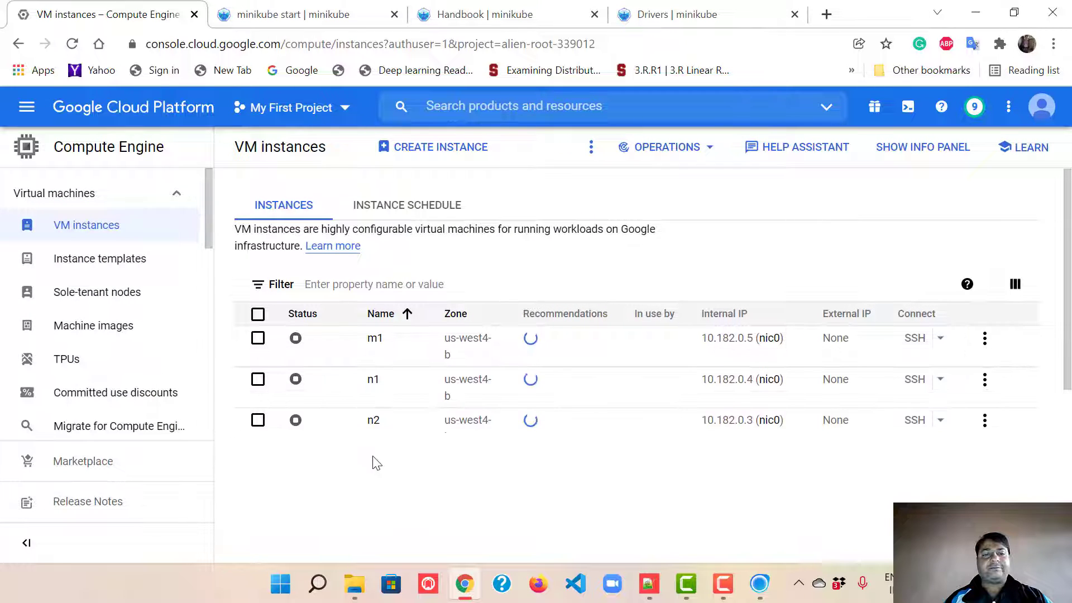
# Step: Start a new VM instance and name it q1
pyautogui.click(451, 147)
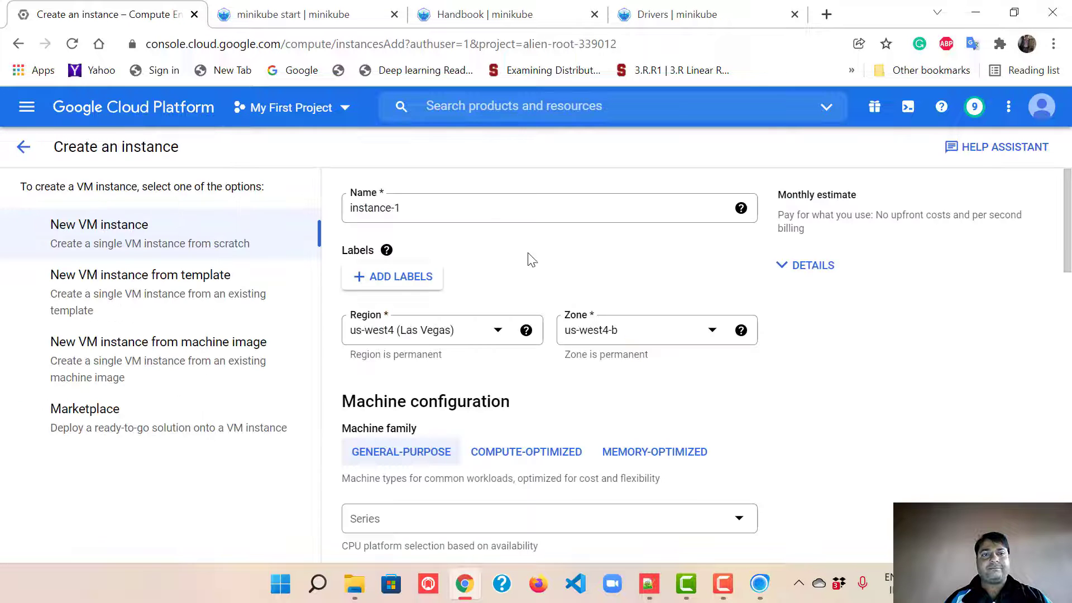
pyautogui.click(478, 204)
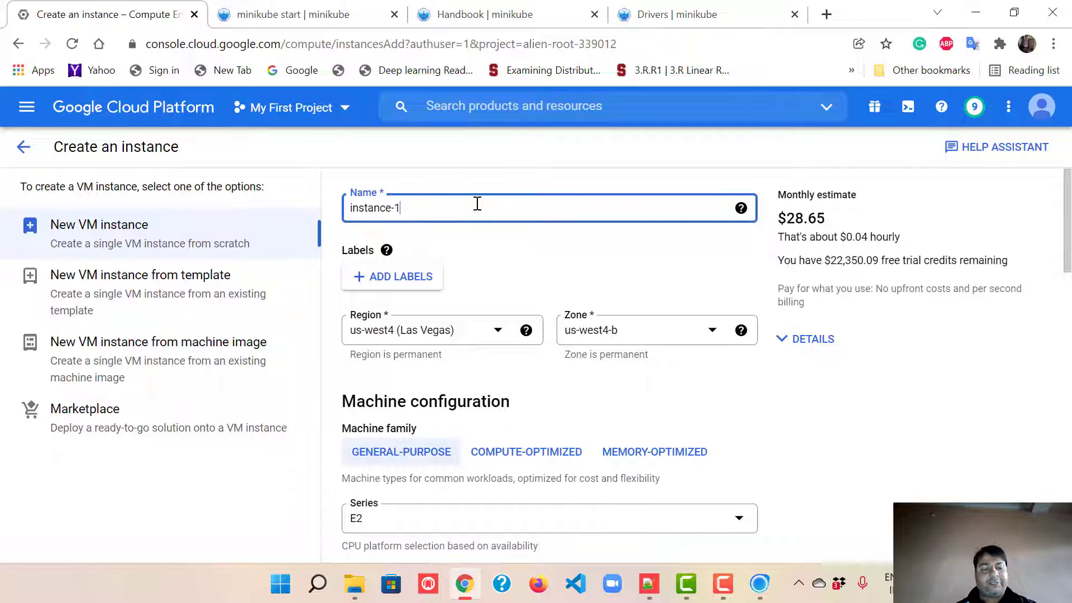
pyautogui.hotkey('ctrl', 'a')
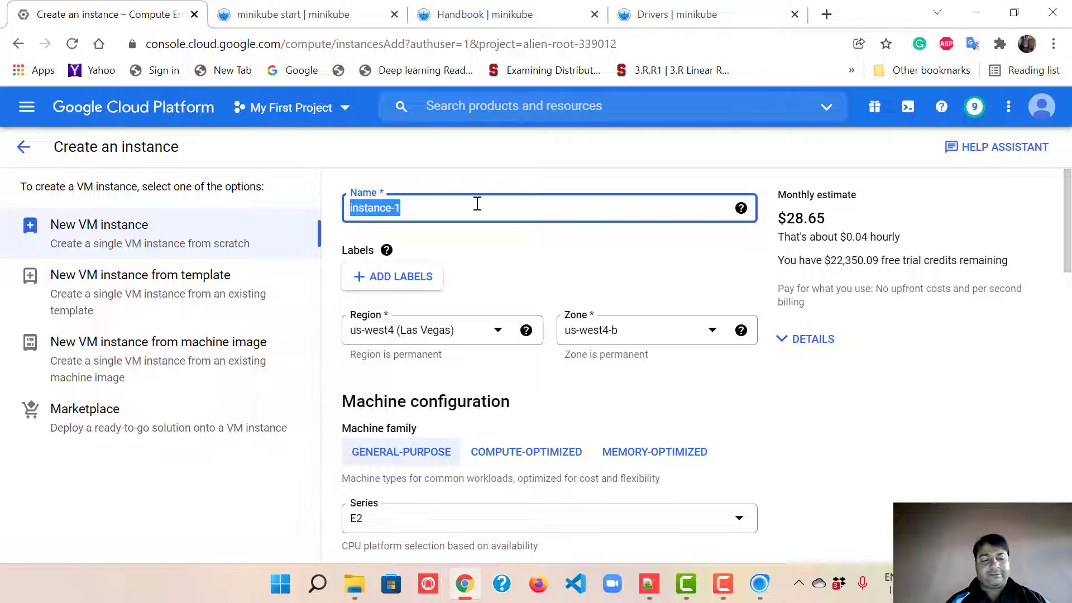
pyautogui.write('q1')
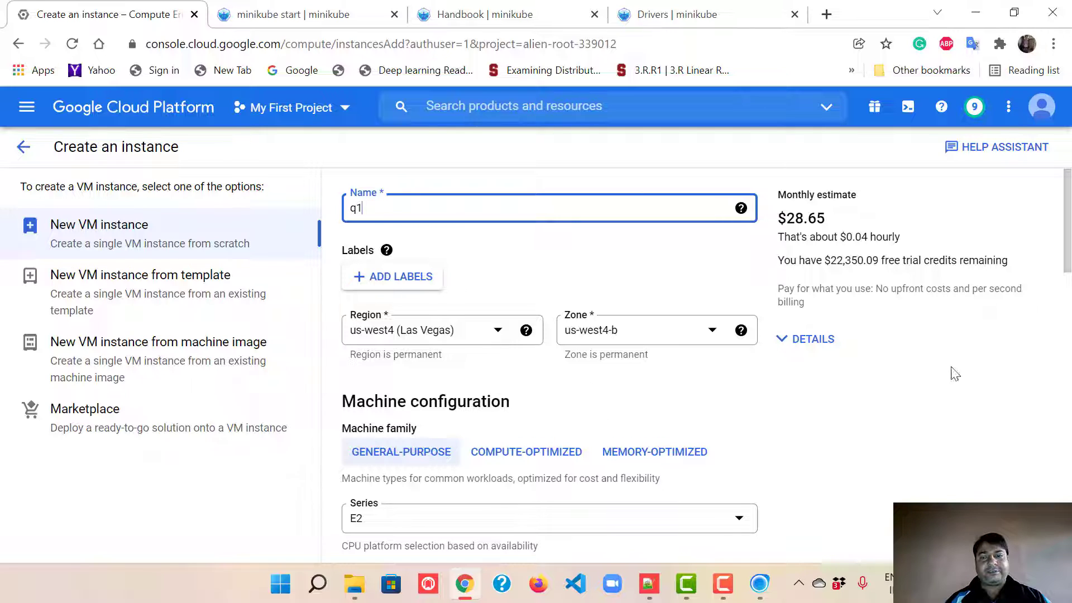
pyautogui.moveTo(1067, 226); pyautogui.dragTo(1069, 295)
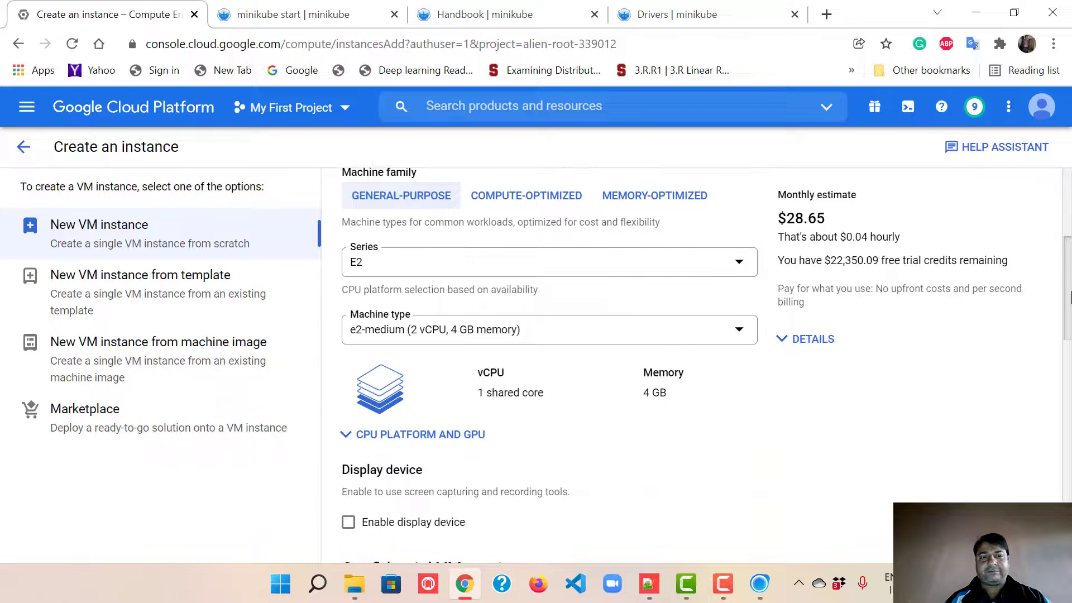
# Step: Choose the e2-standard-8 machine type, enable the display device, and open the boot disk choices
pyautogui.click(603, 345)
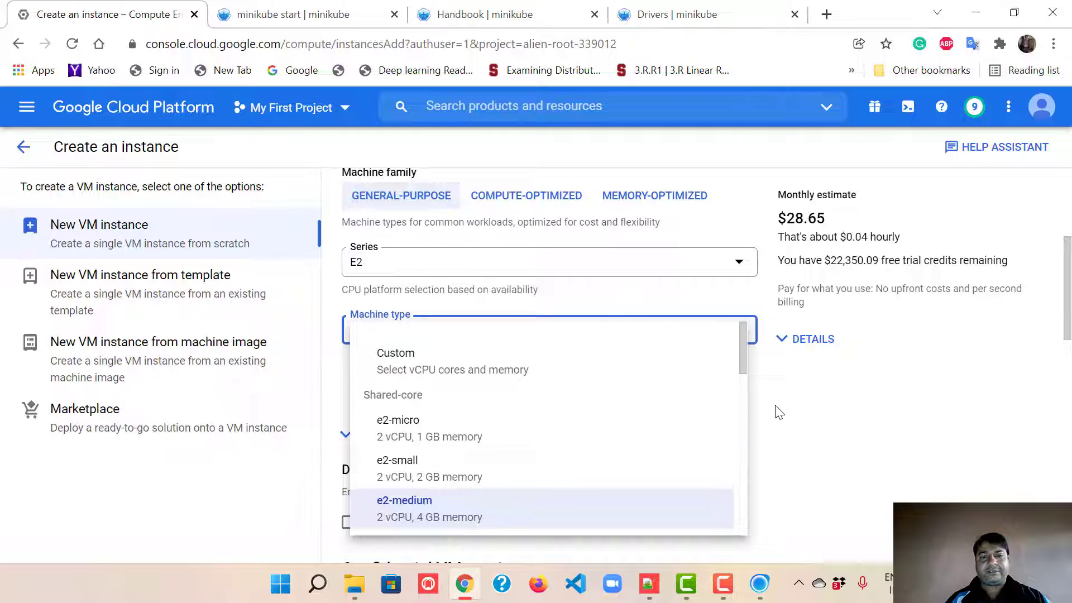
pyautogui.click(740, 388)
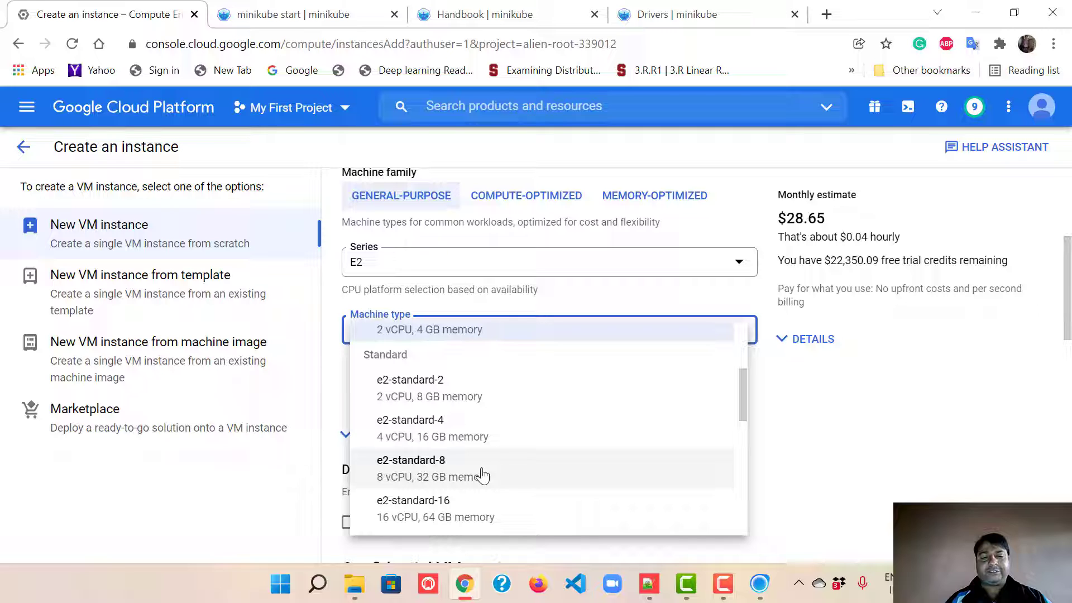
pyautogui.click(482, 475)
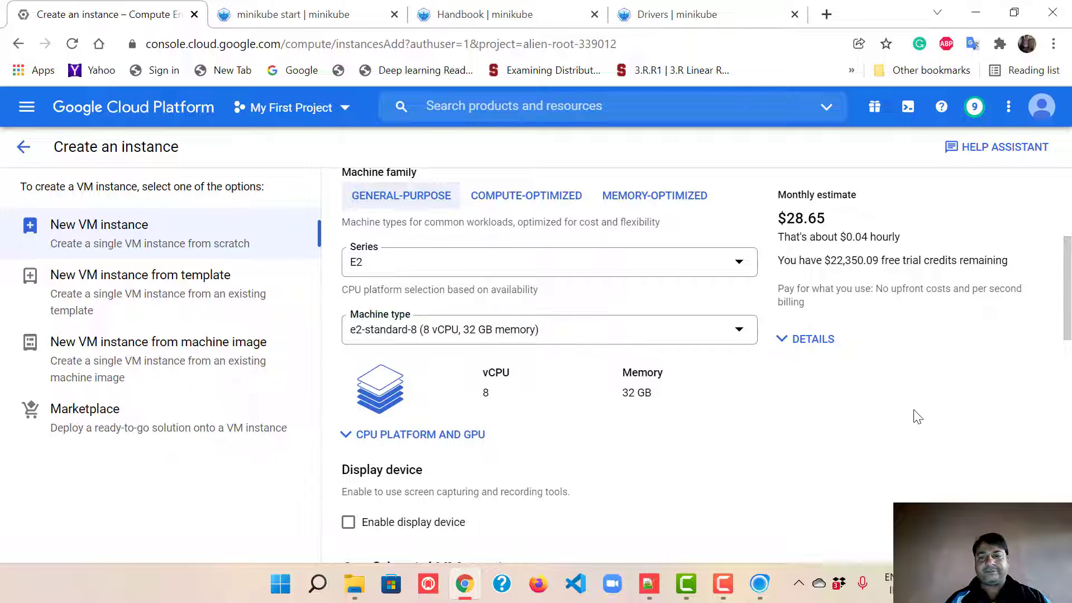
pyautogui.scroll(-1, 1069, 326)
pyautogui.scroll(-3, 1069, 327)
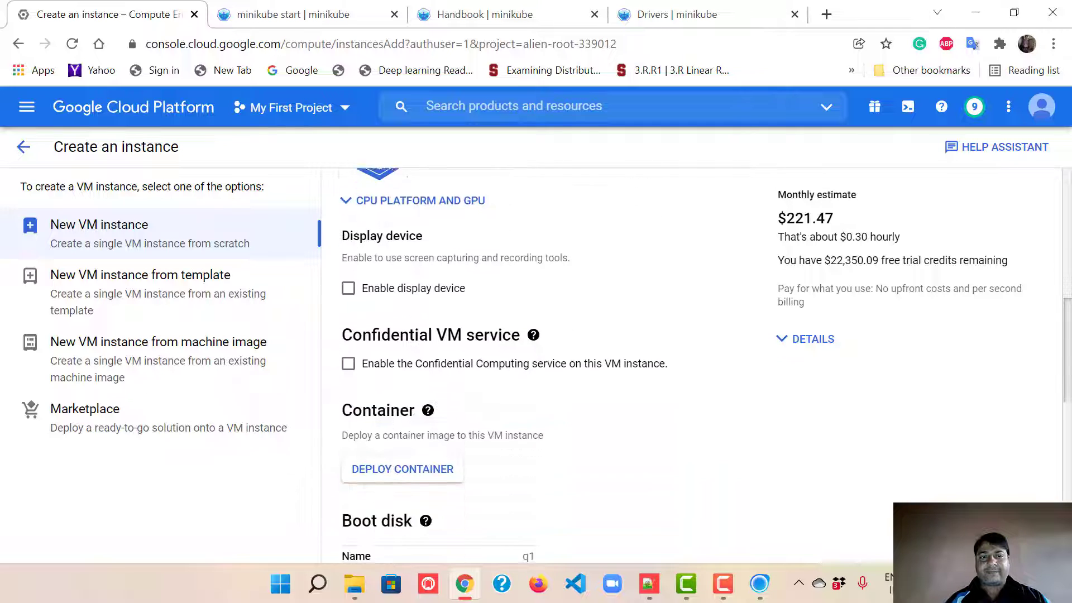
pyautogui.click(427, 237)
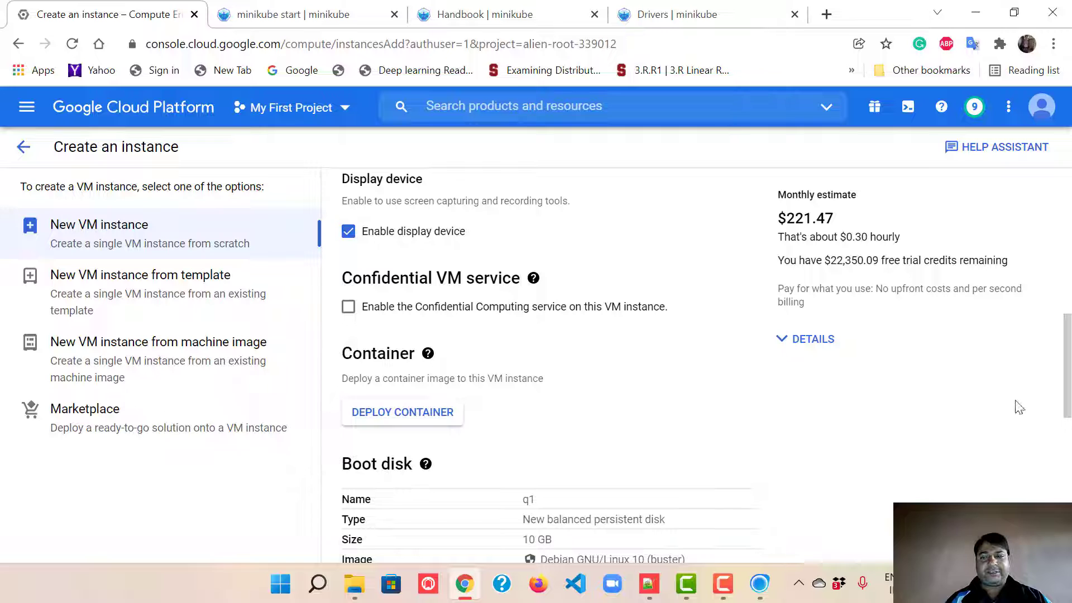
pyautogui.moveTo(1066, 382); pyautogui.dragTo(1069, 441)
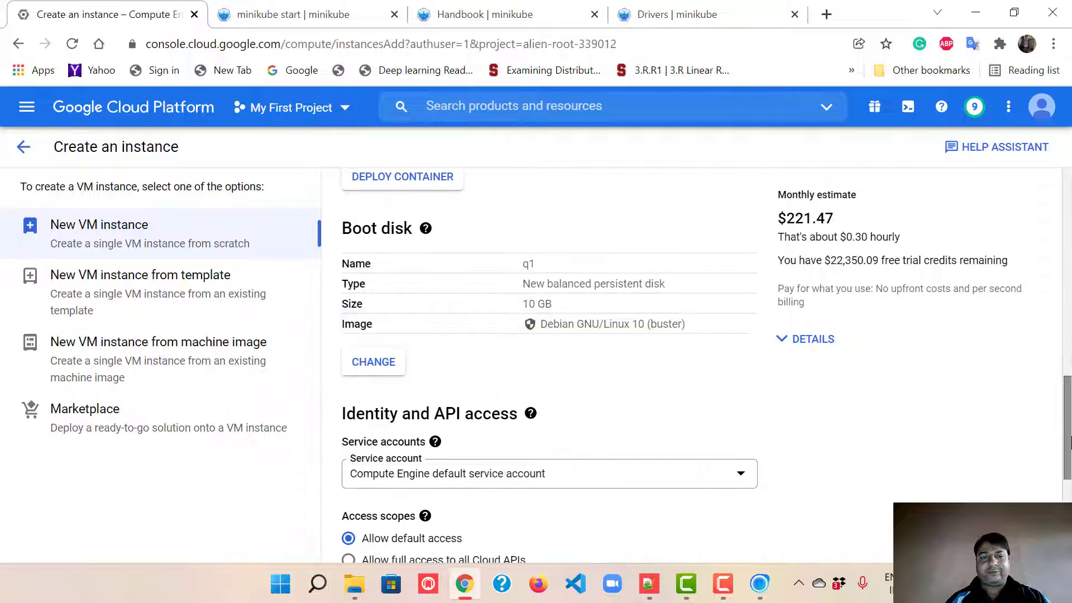
pyautogui.click(390, 366)
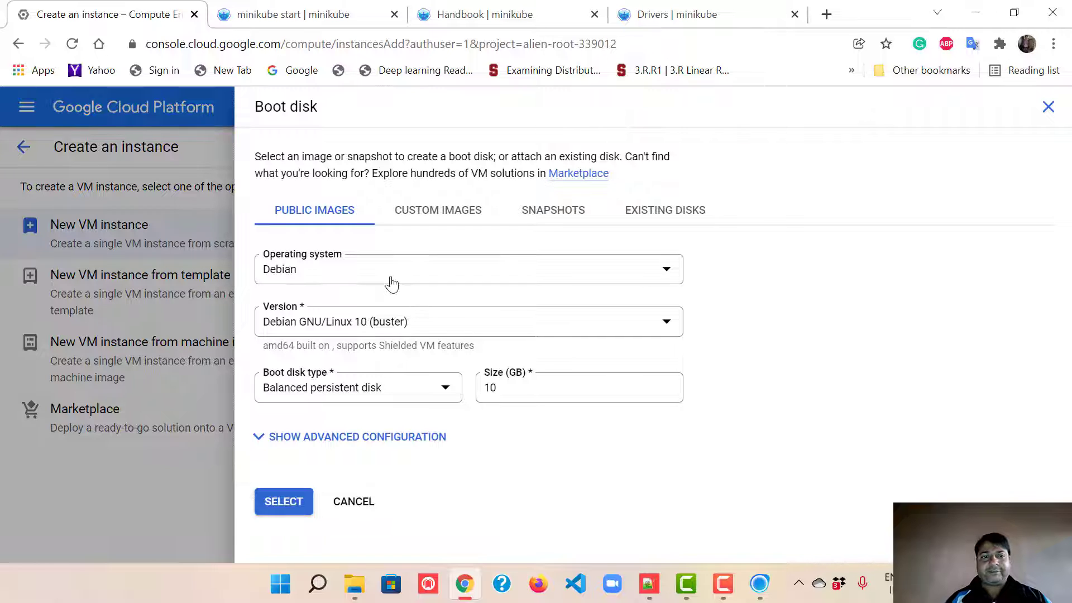
# Step: Pick Ubuntu 20.04 LTS on a 100 GB Standard persistent disk and confirm the boot disk
pyautogui.click(391, 283)
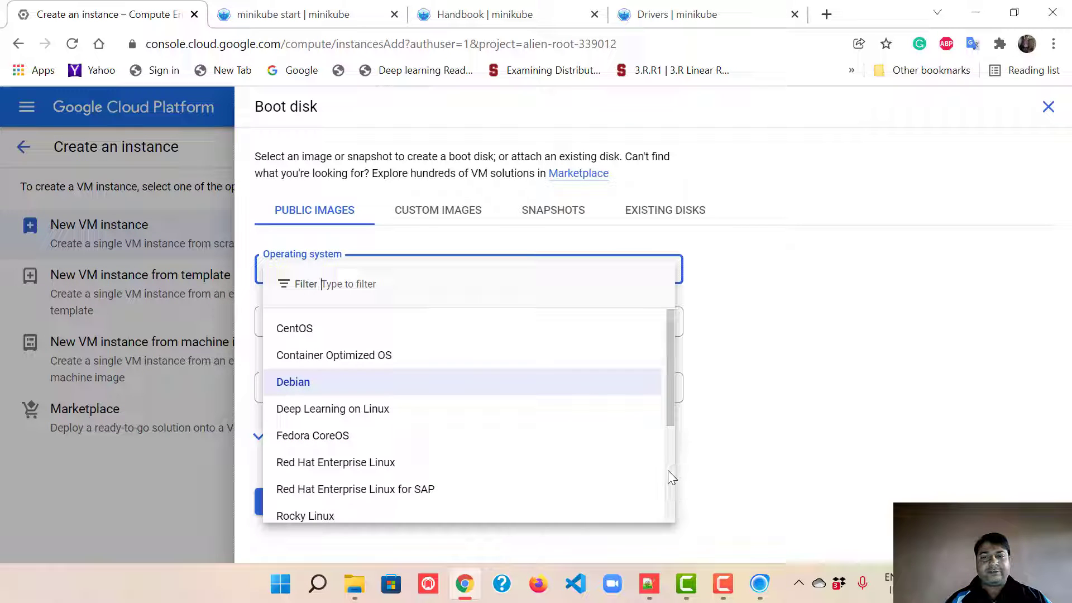
pyautogui.scroll(-5, 667, 470)
pyautogui.click(360, 453)
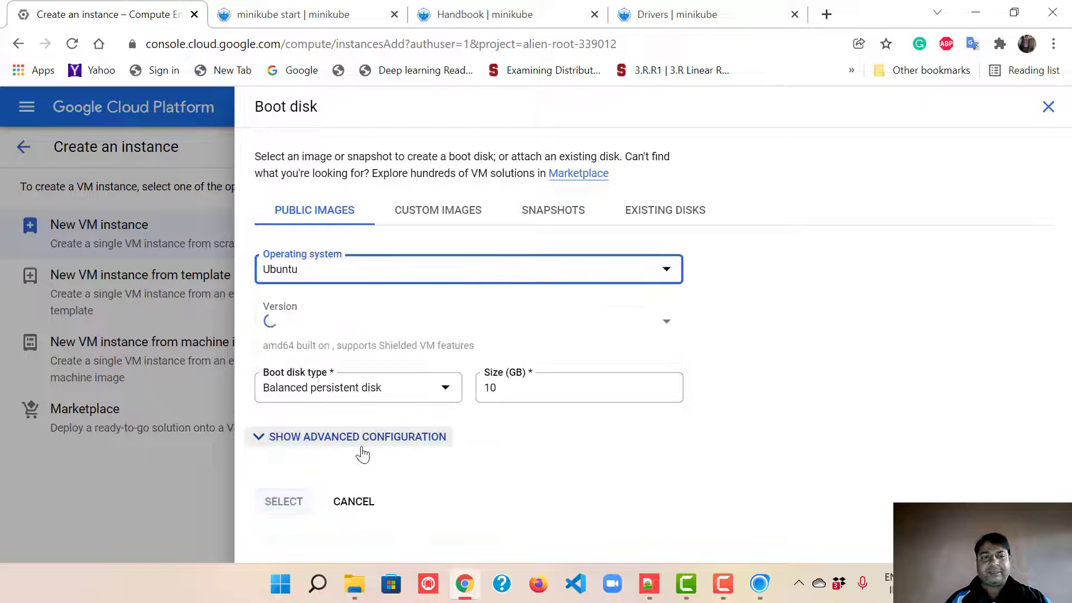
pyautogui.click(446, 334)
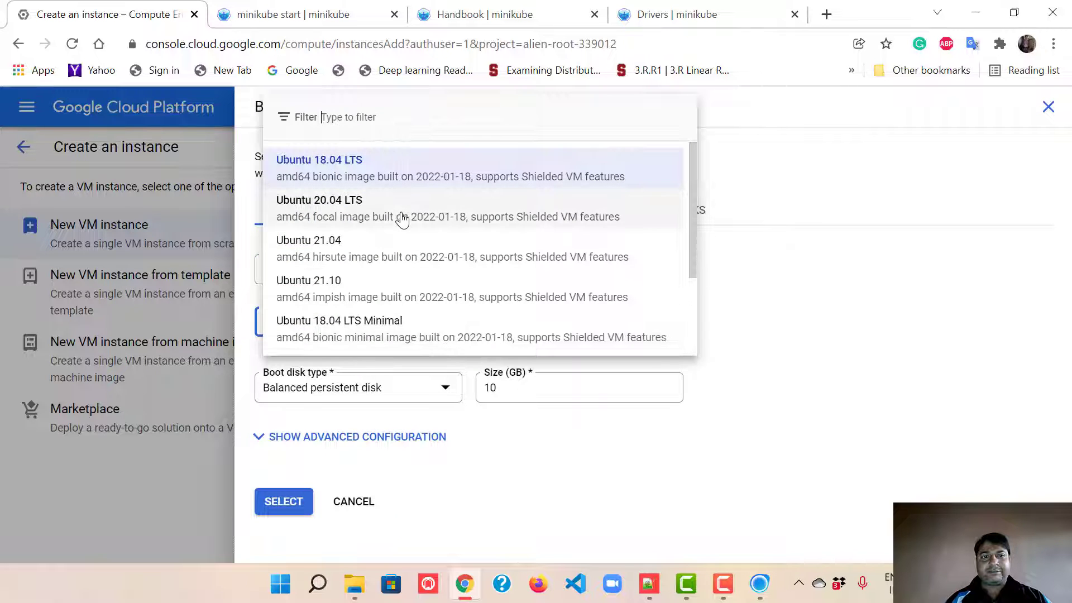
pyautogui.click(402, 219)
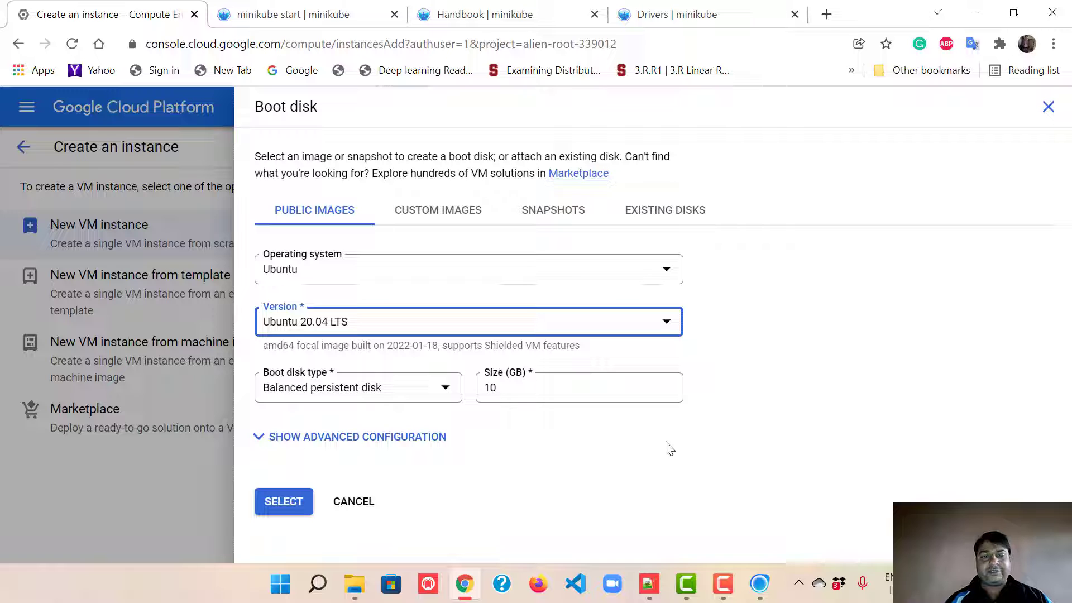
pyautogui.click(424, 391)
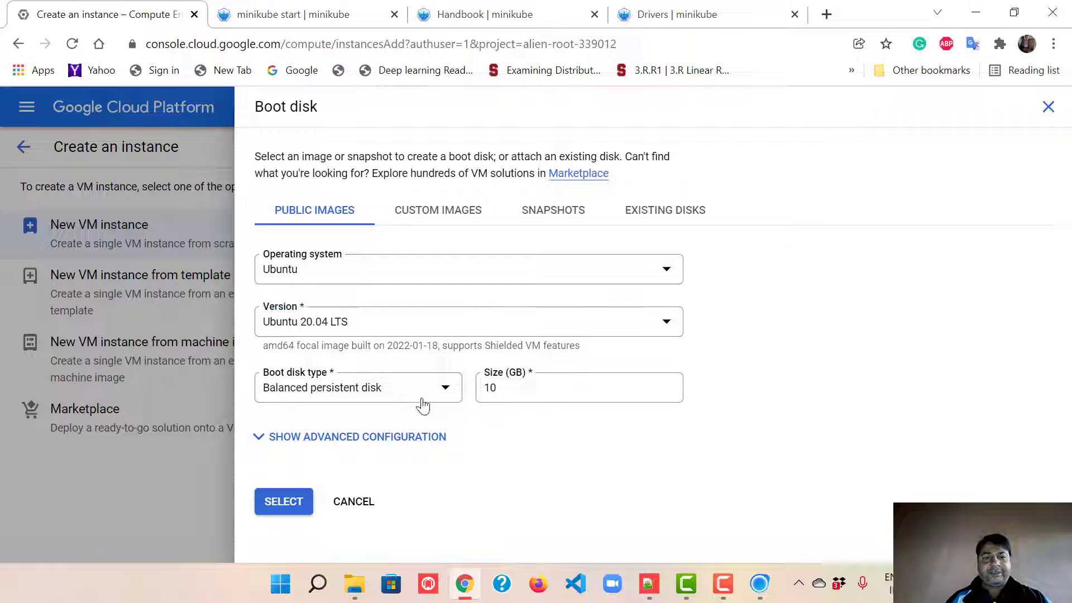
pyautogui.click(384, 479)
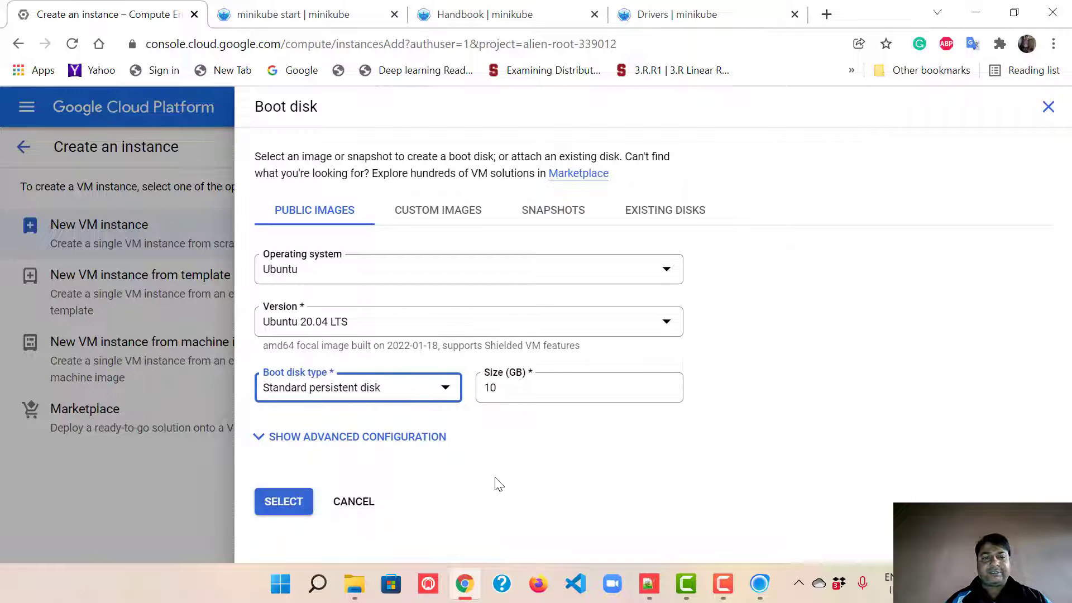
pyautogui.click(553, 387)
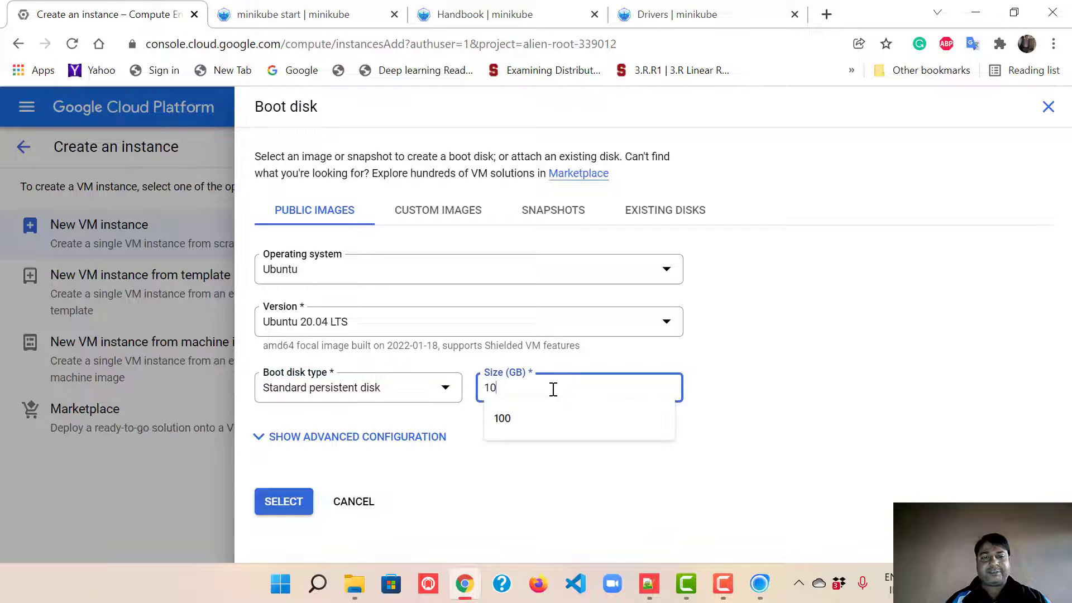
pyautogui.click(544, 421)
pyautogui.click(283, 501)
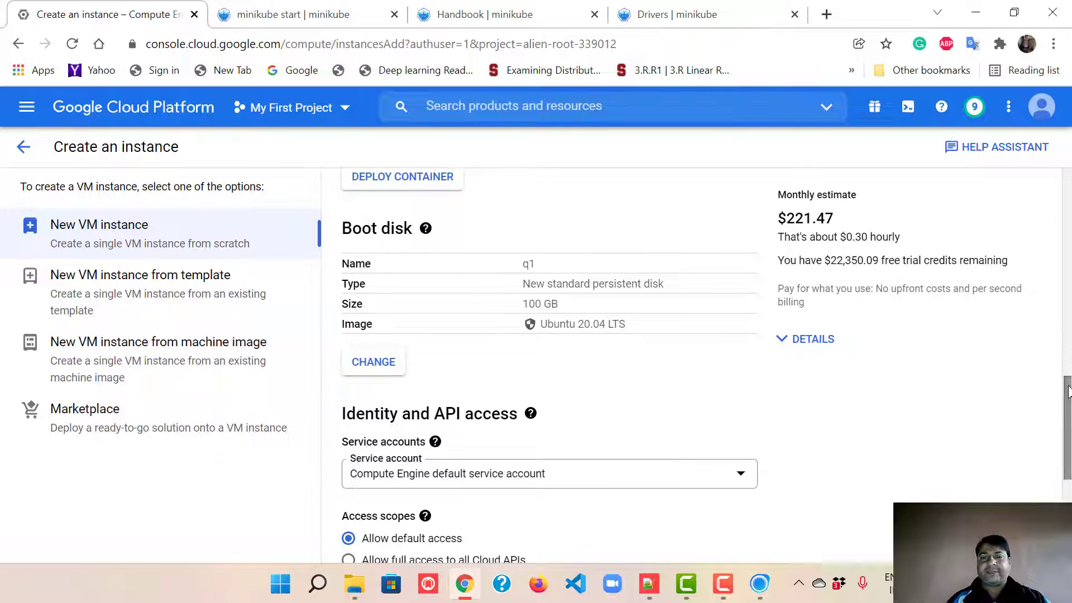
# Step: Allow full access to all Cloud APIs plus HTTP and HTTPS traffic, then create q1
pyautogui.scroll(-5, 1066, 375)
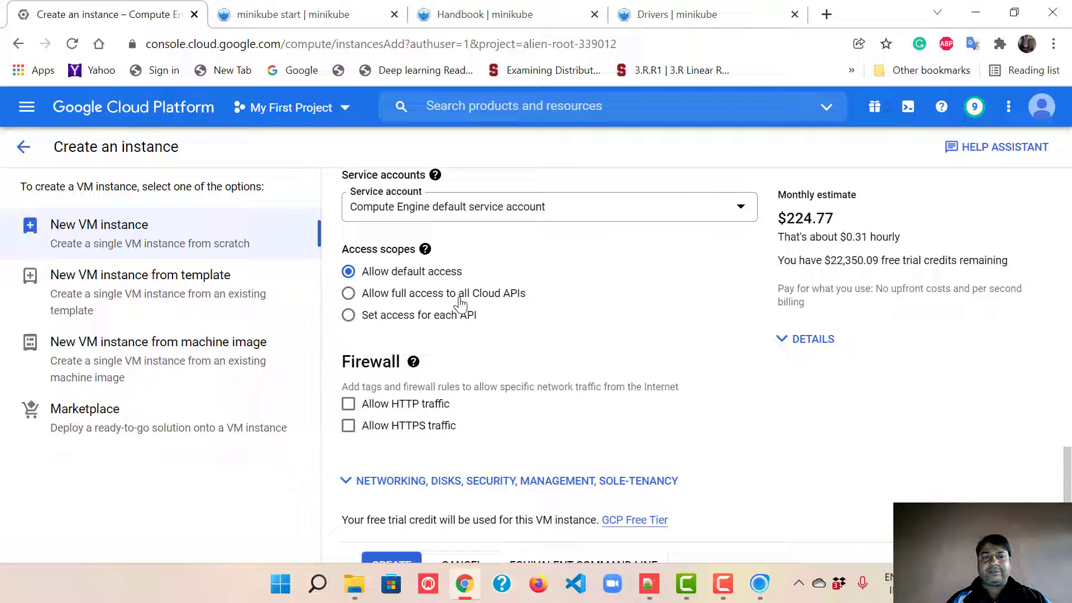
pyautogui.click(459, 303)
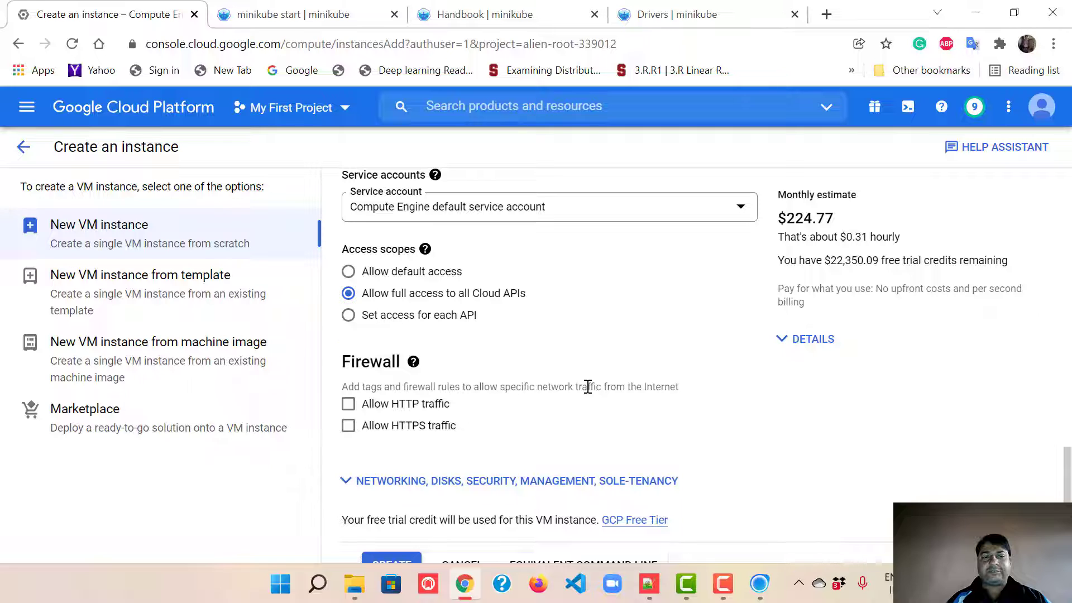
pyautogui.click(406, 406)
pyautogui.click(399, 427)
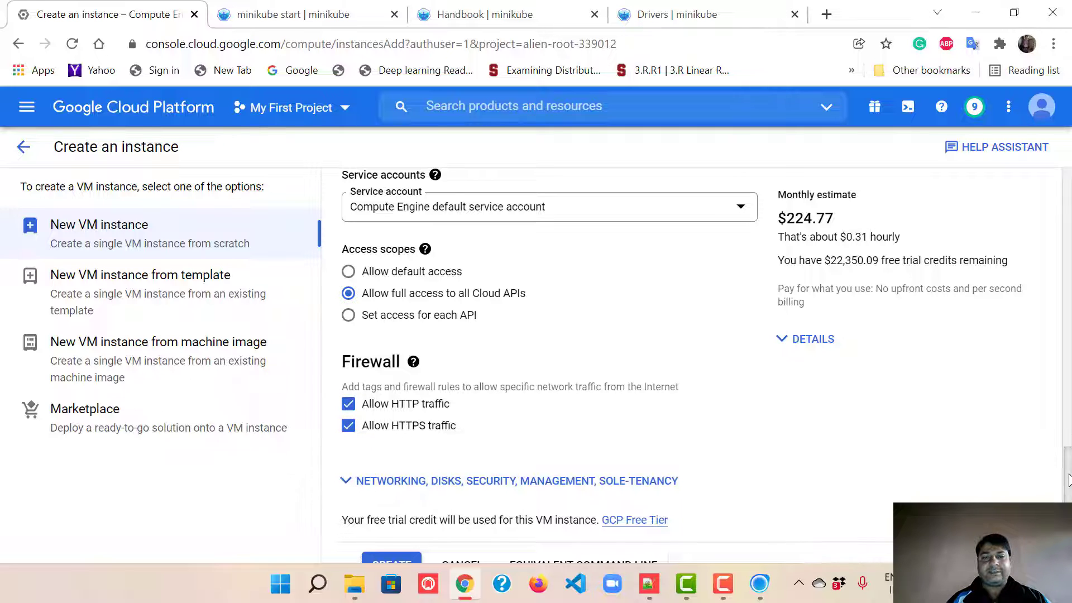
pyautogui.scroll(-1, 1068, 476)
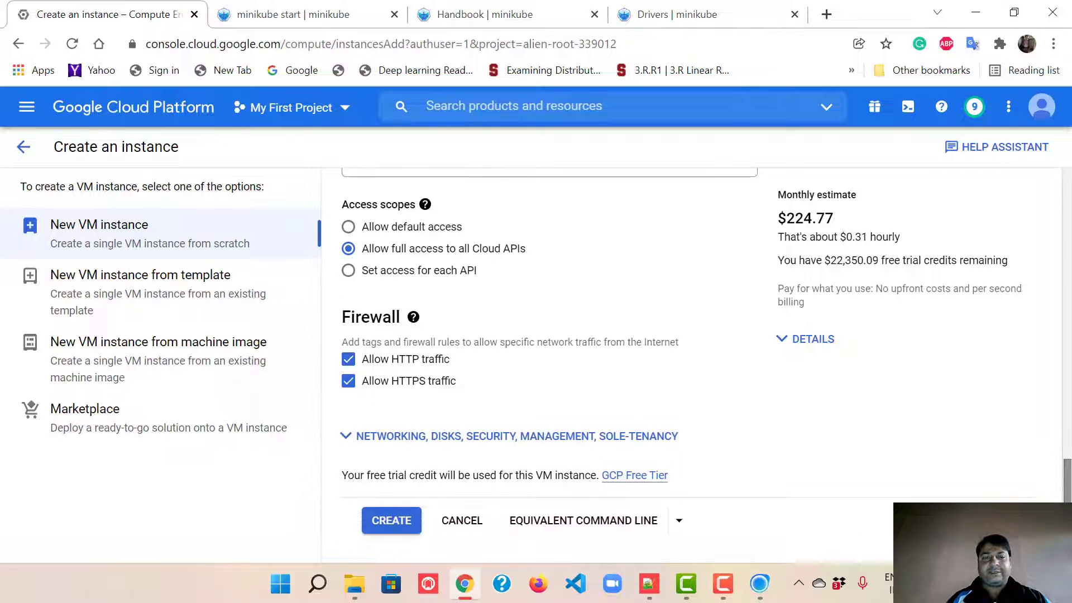
pyautogui.click(394, 521)
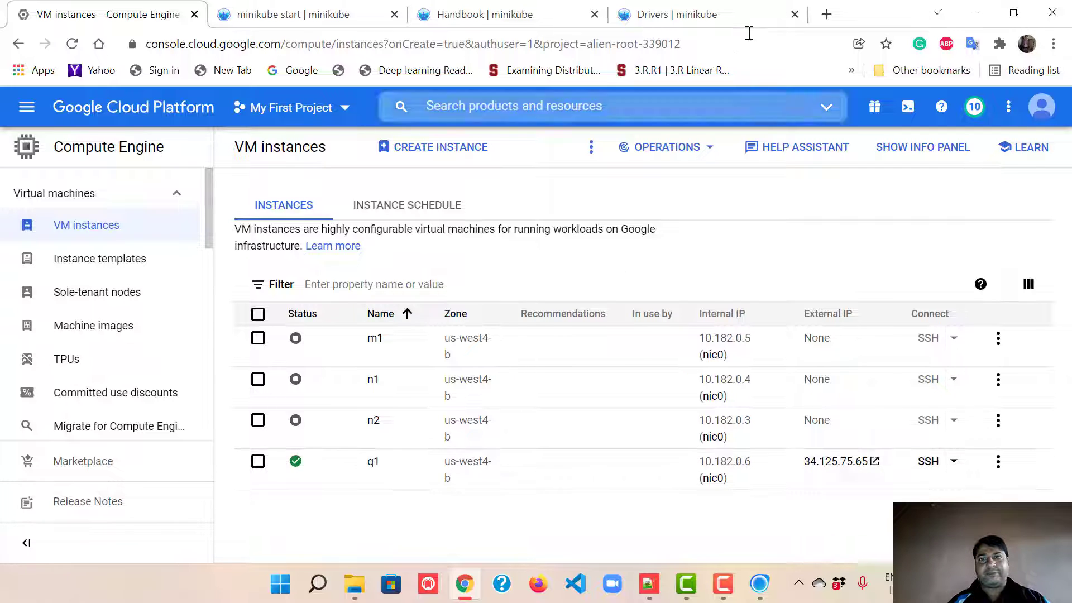
# Step: Load the MobaXterm Home Edition download page in a new tab and launch MobaXterm from Windows search
pyautogui.click(826, 15)
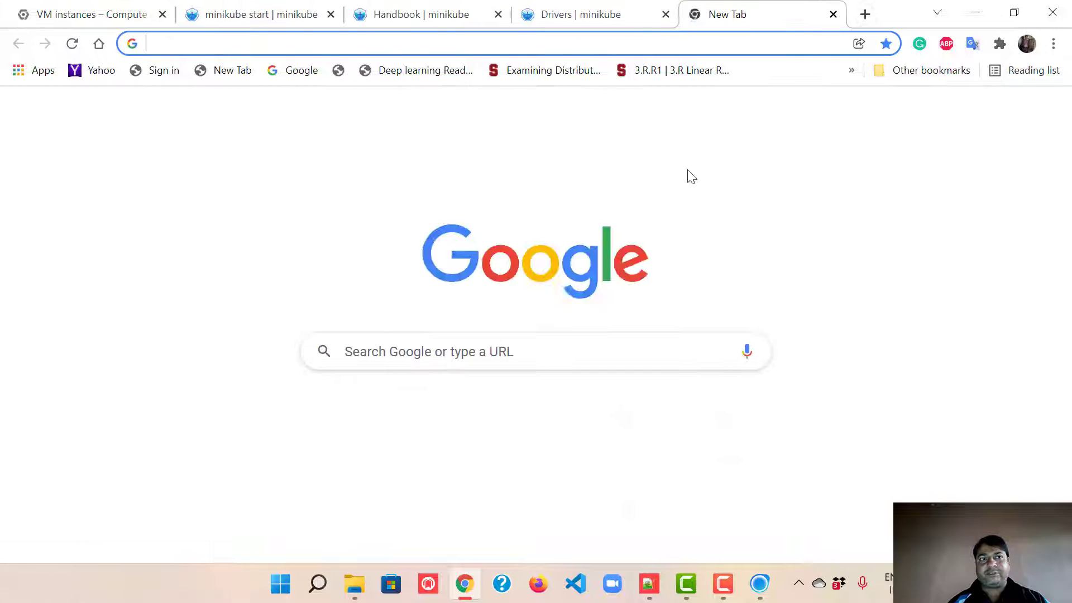
pyautogui.write('mob')
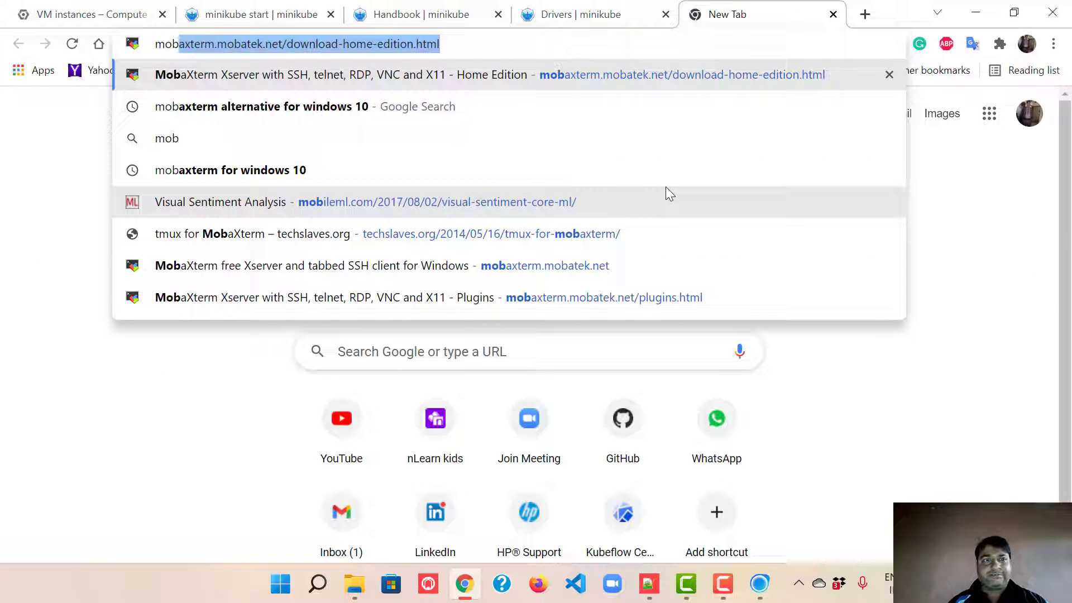
pyautogui.press('Return')
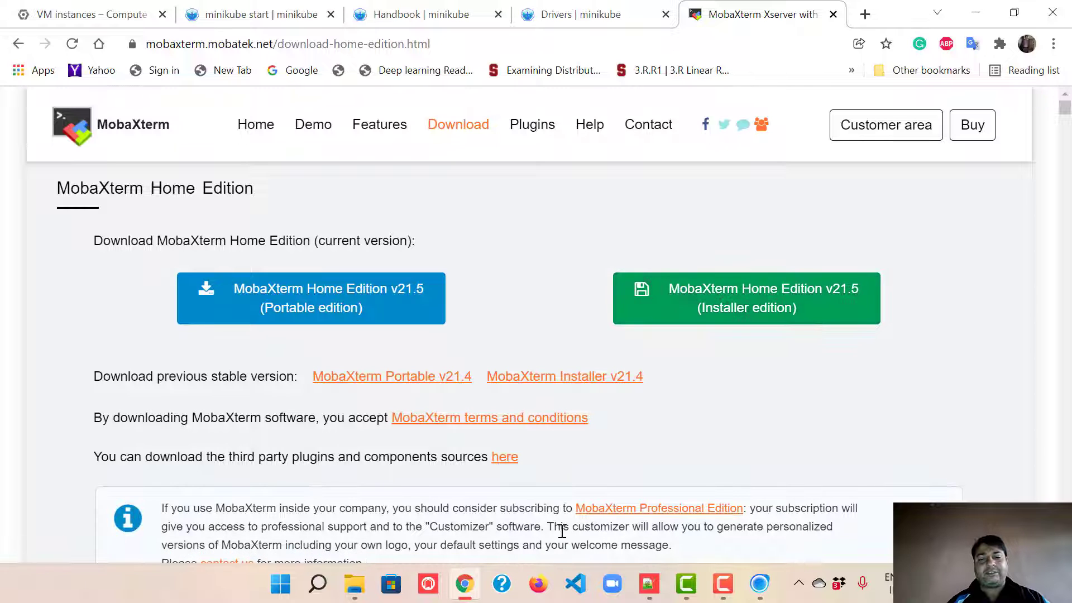
pyautogui.click(317, 584)
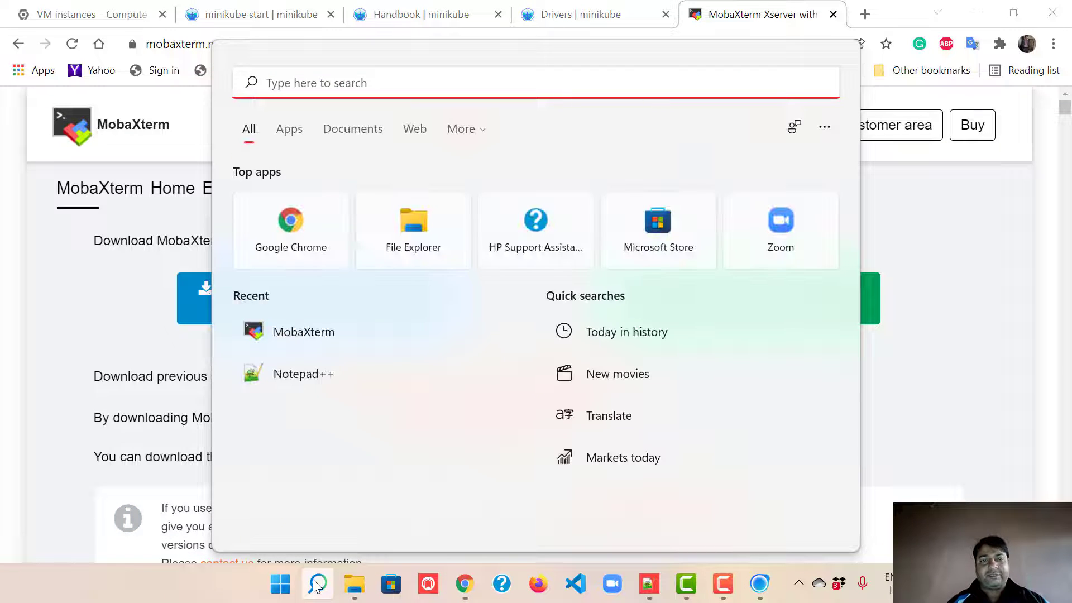
pyautogui.click(310, 331)
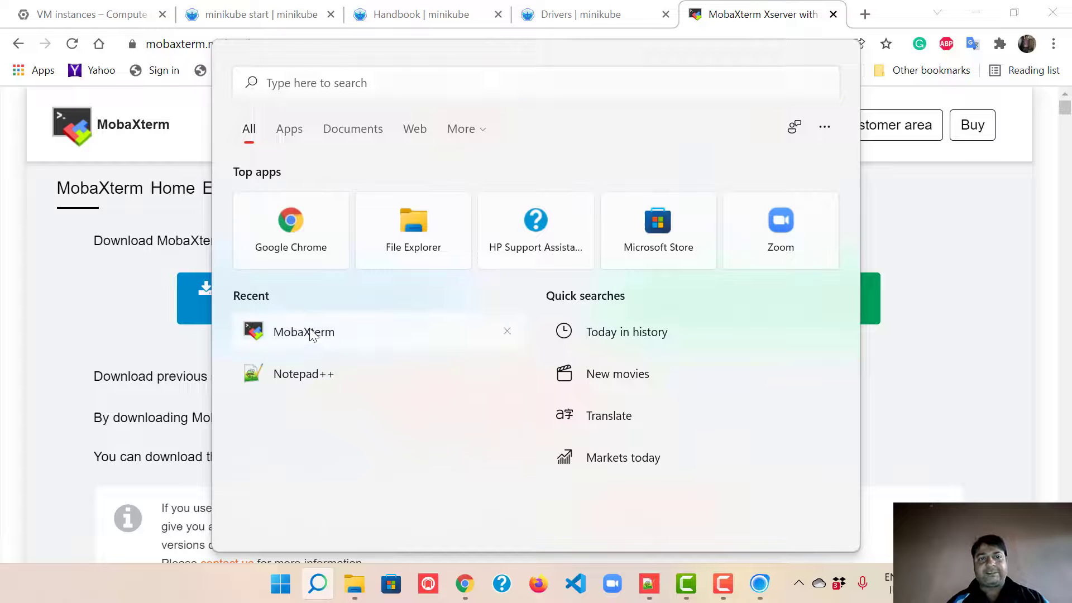
# Step: Start a browser SSH session to q1 from the VM instances list and wait for the shell prompt
pyautogui.click(984, 265)
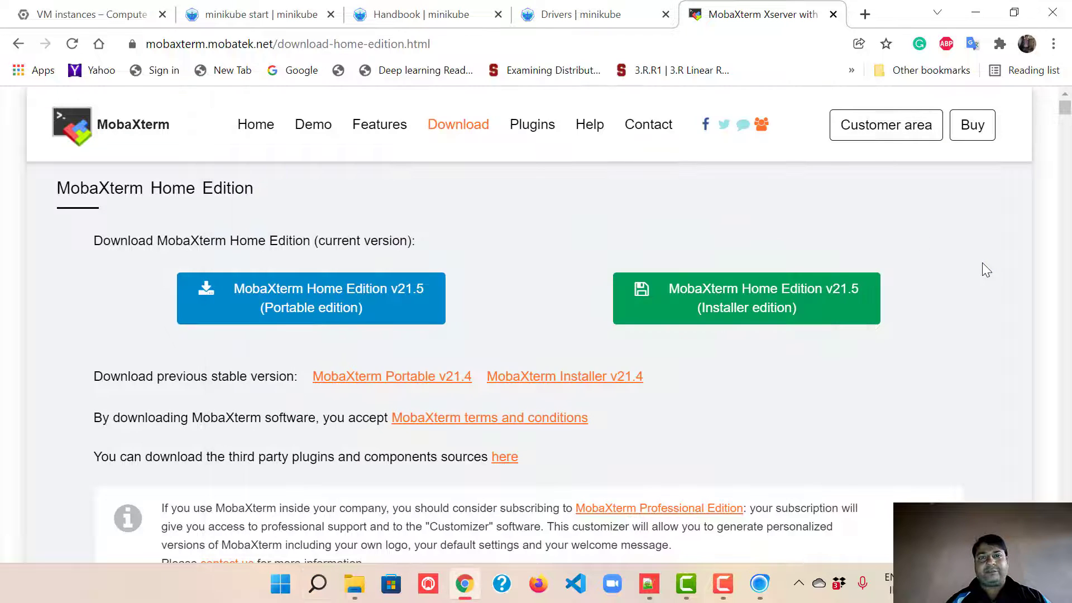
pyautogui.click(81, 14)
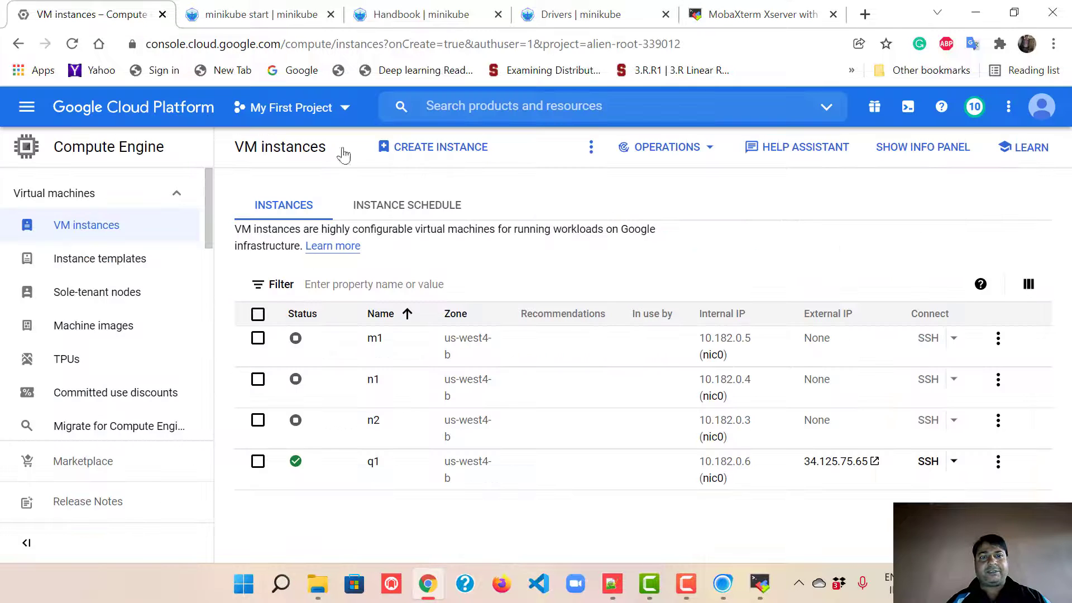
pyautogui.click(927, 462)
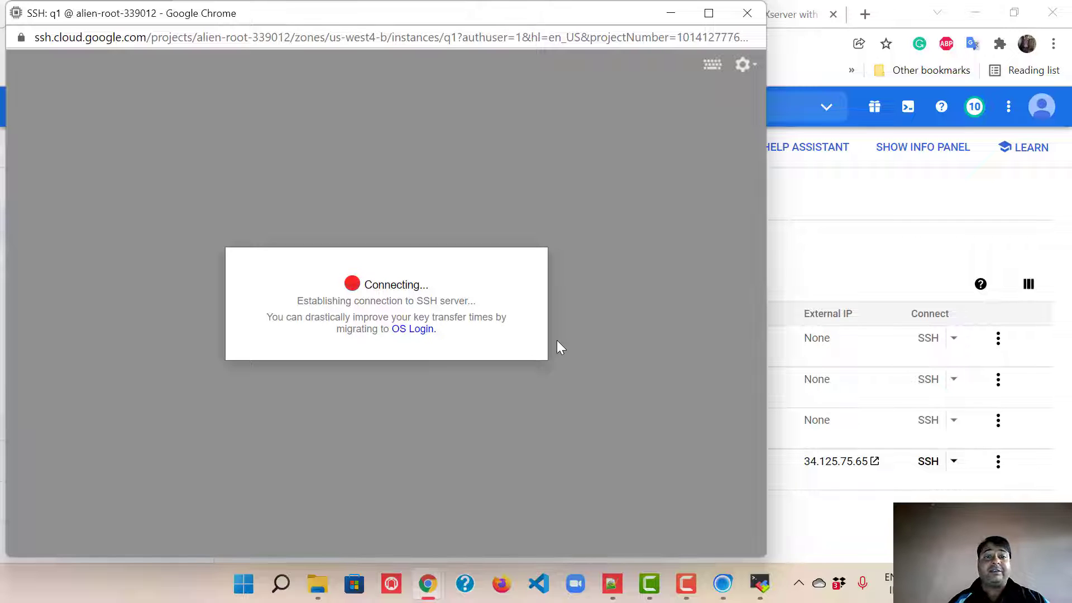
pyautogui.click(759, 583)
pyautogui.click(759, 583)
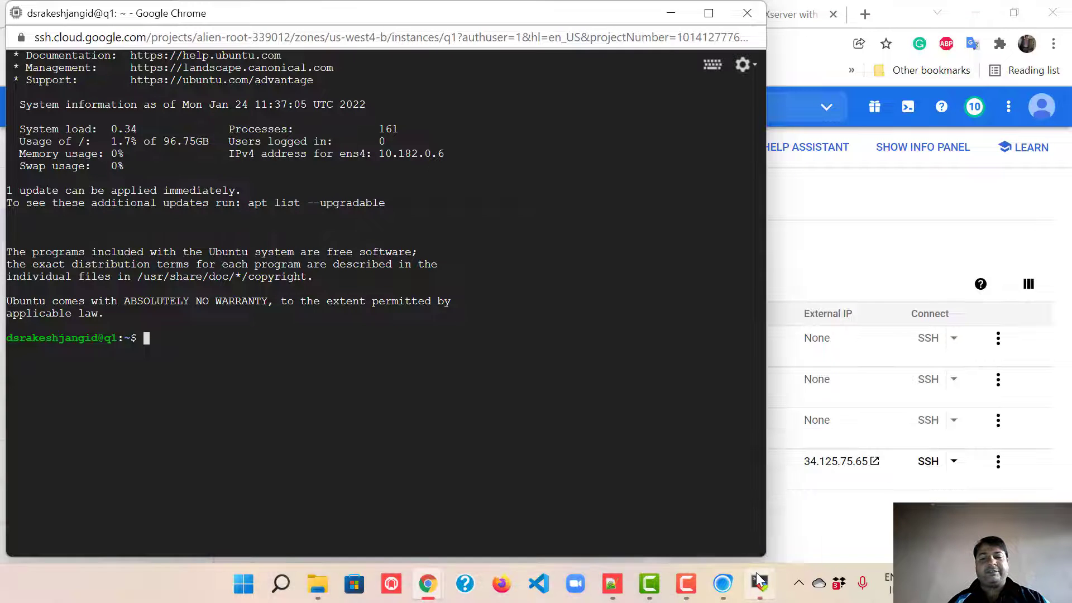
# Step: Become root with sudo -i and set a new root password with passwd root
pyautogui.click(758, 580)
pyautogui.click(759, 580)
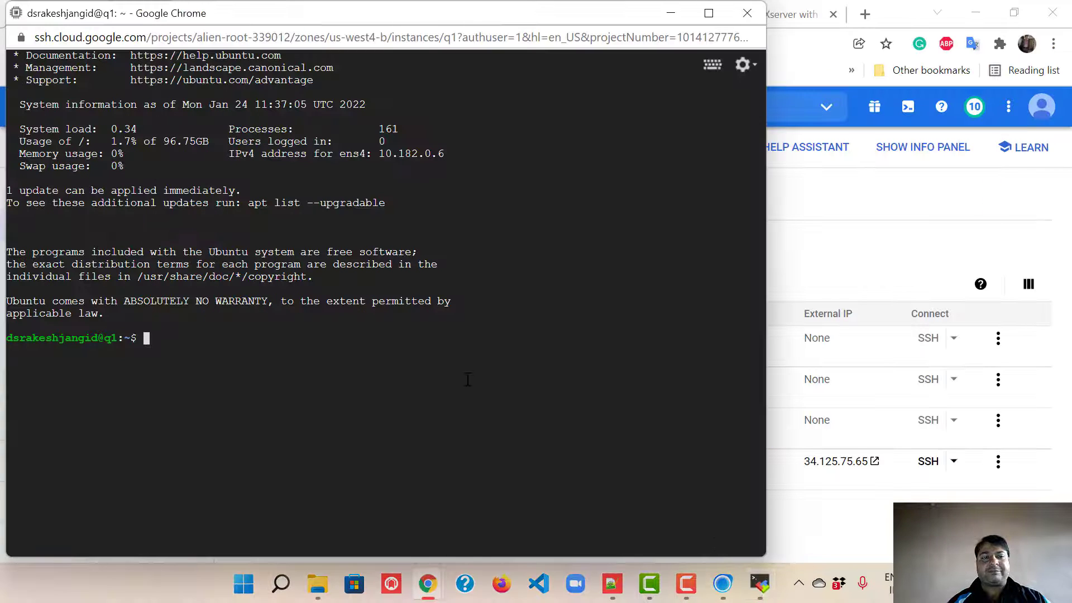
pyautogui.write('sudo -')
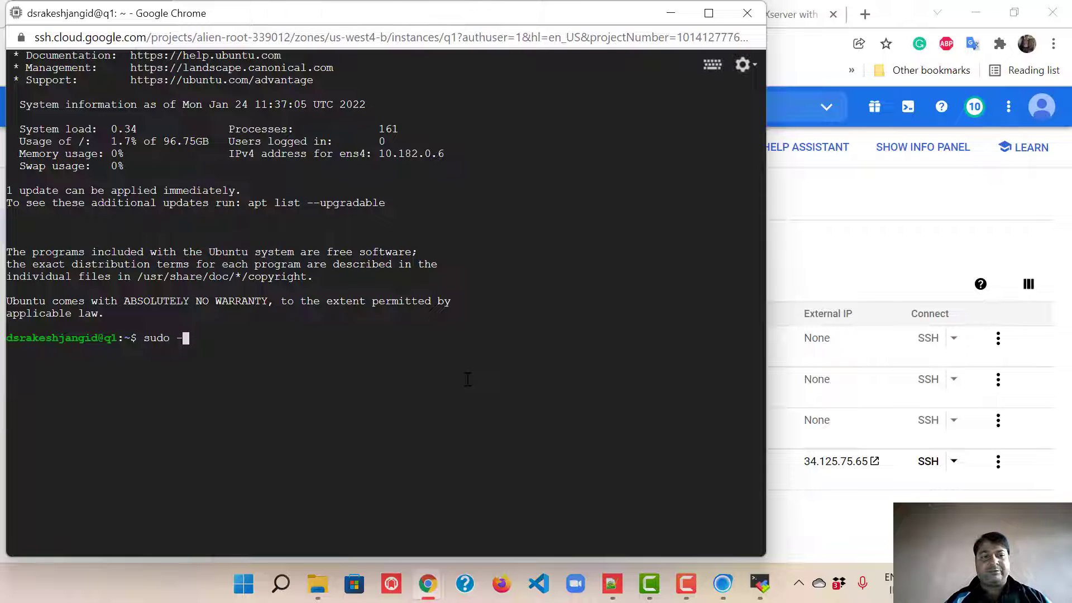
pyautogui.write('i')
pyautogui.press('Return')
pyautogui.write('pas')
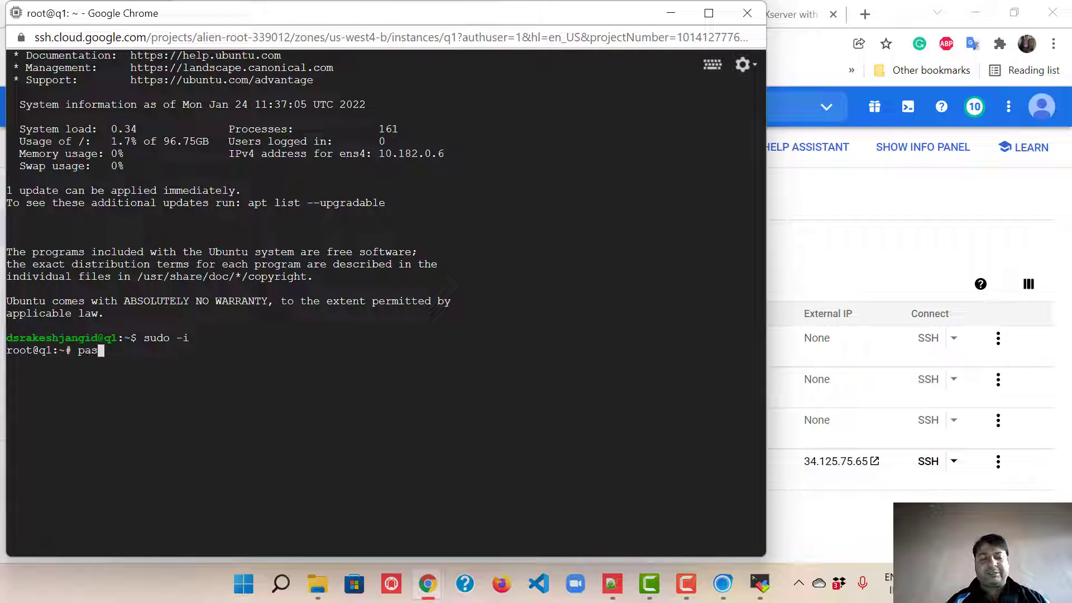
pyautogui.write('swd r')
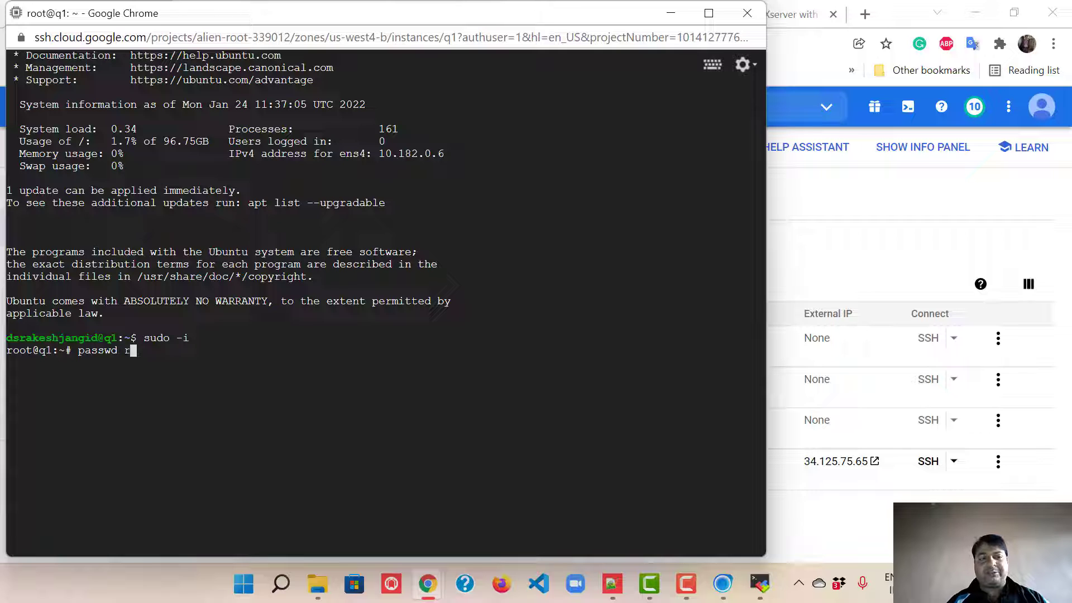
pyautogui.write('oot')
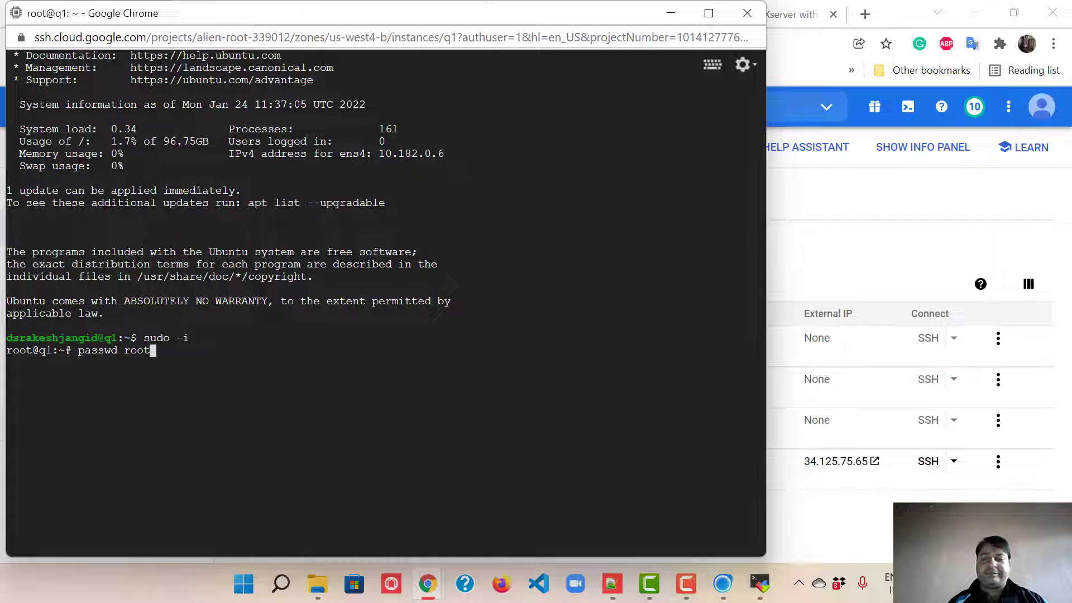
pyautogui.press('Return')
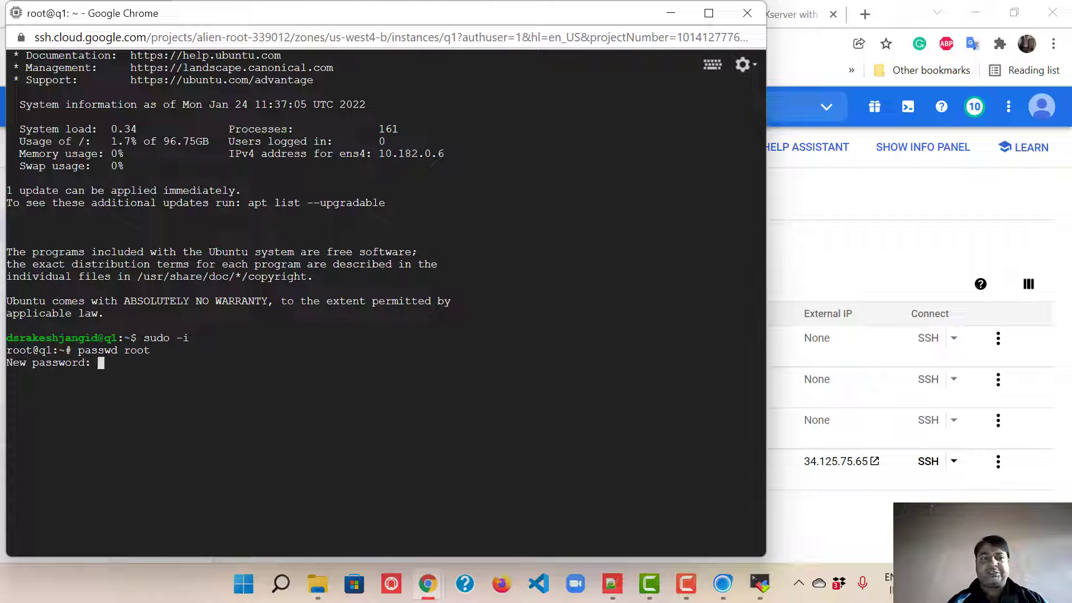
pyautogui.press('Return')
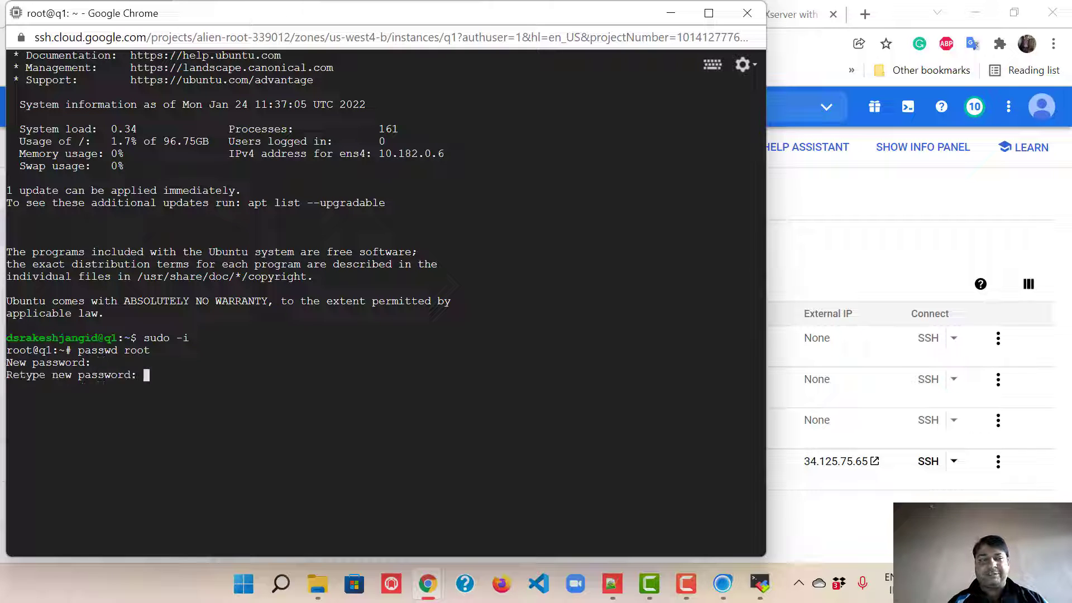
pyautogui.press('Return')
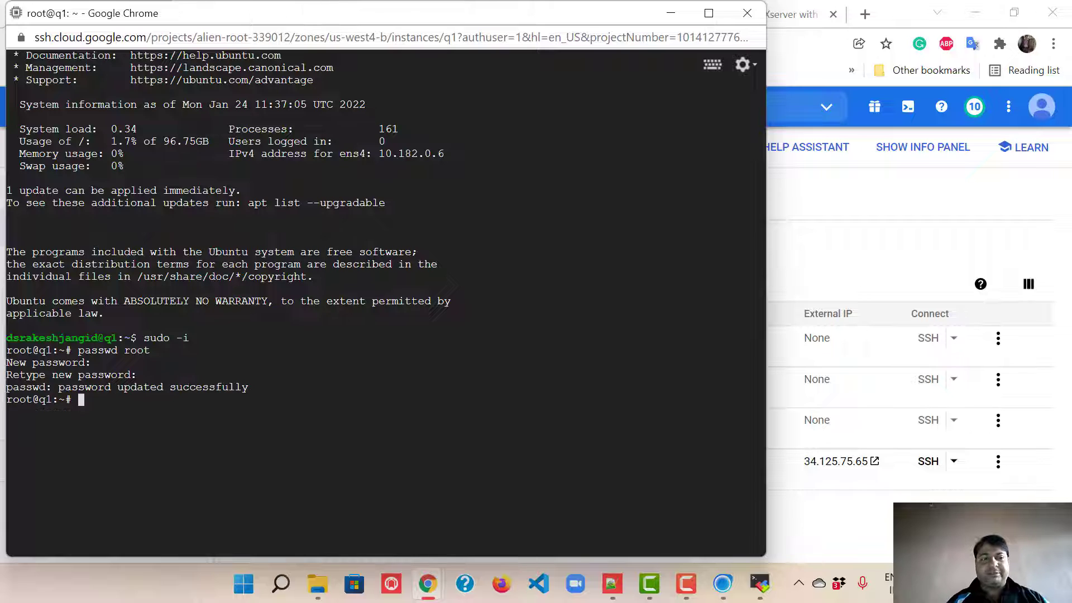
# Step: Set a new password for the regular user account with passwd, then clear the terminal
pyautogui.write('pa')
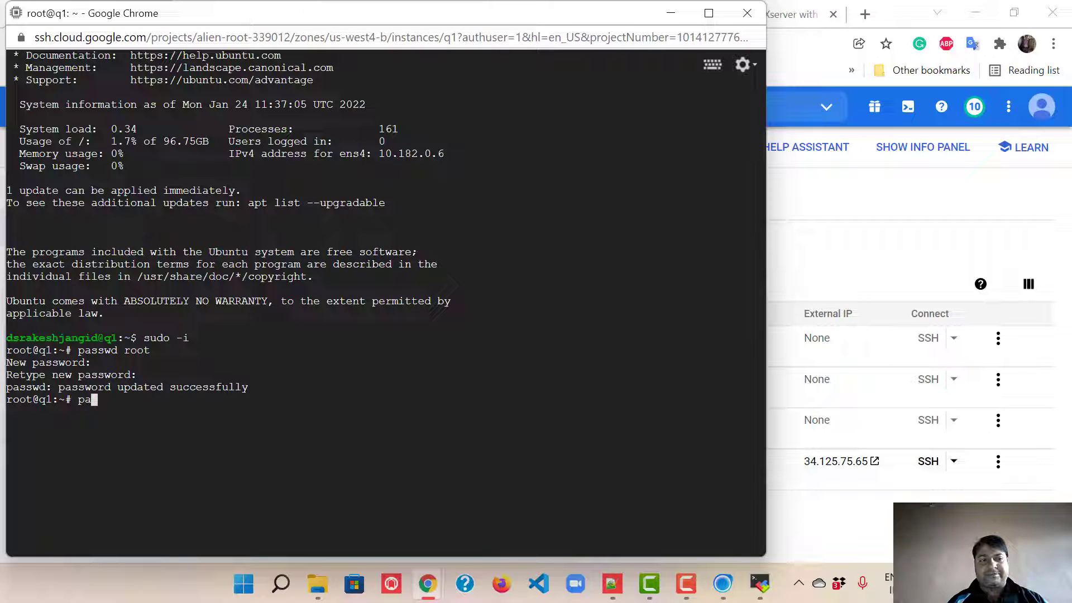
pyautogui.write('sswd ')
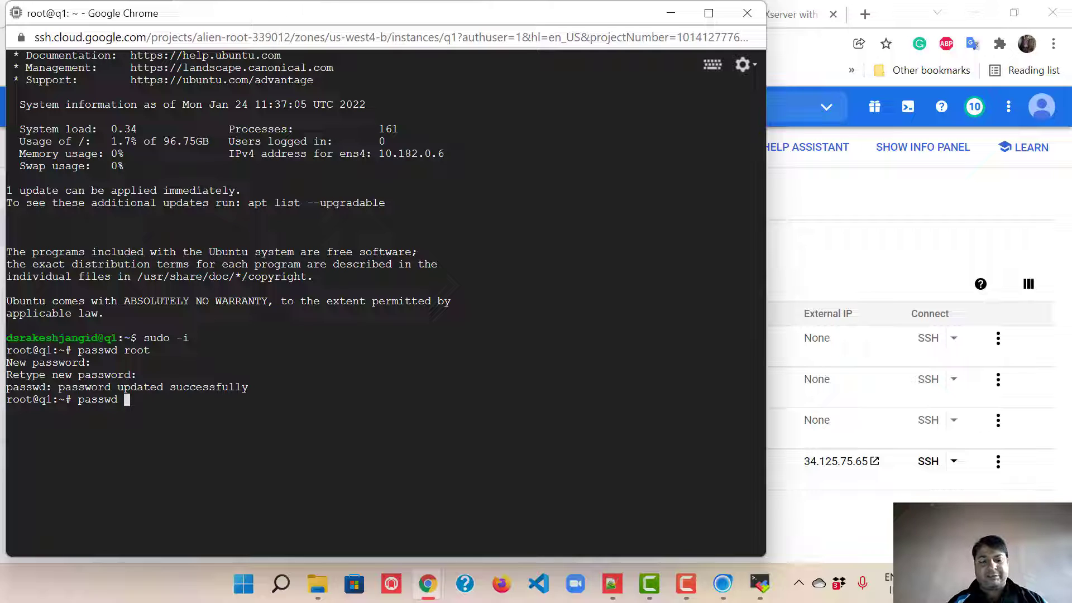
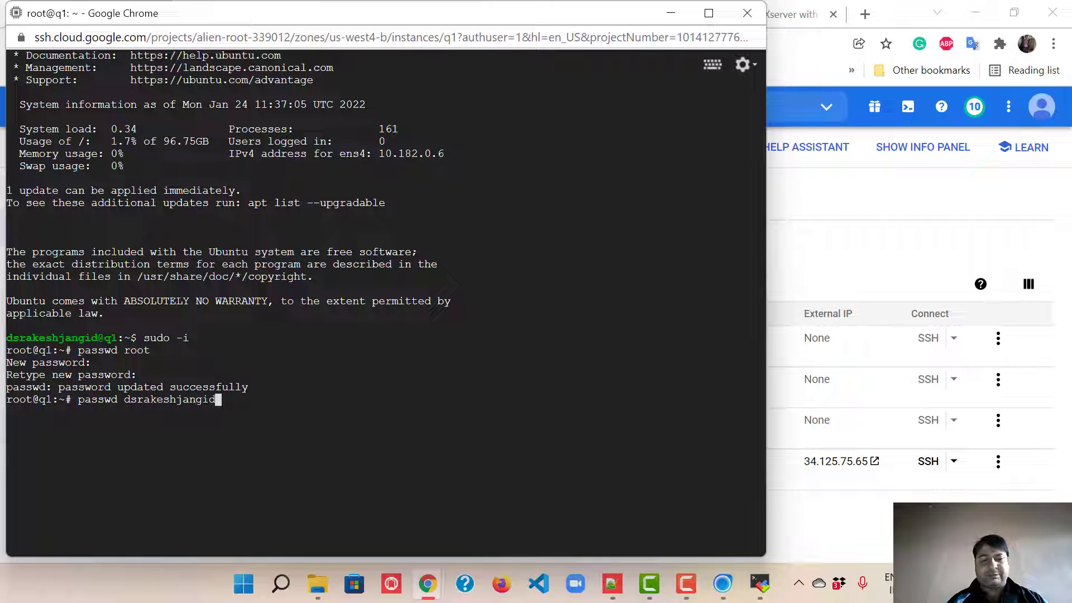
pyautogui.press('Return')
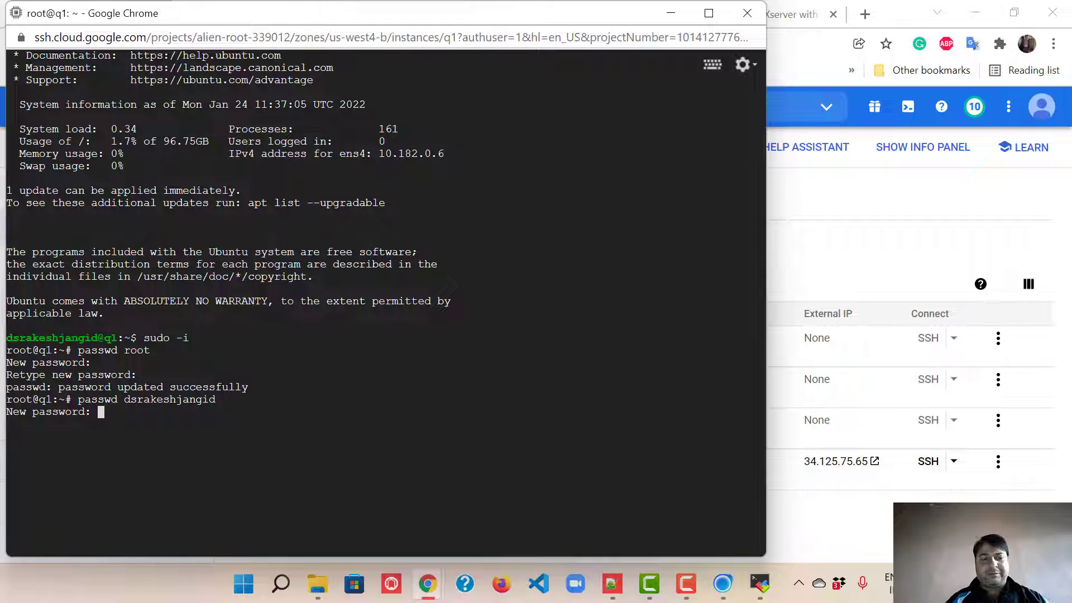
pyautogui.press('Return')
pyautogui.press('Return')
pyautogui.write('clear')
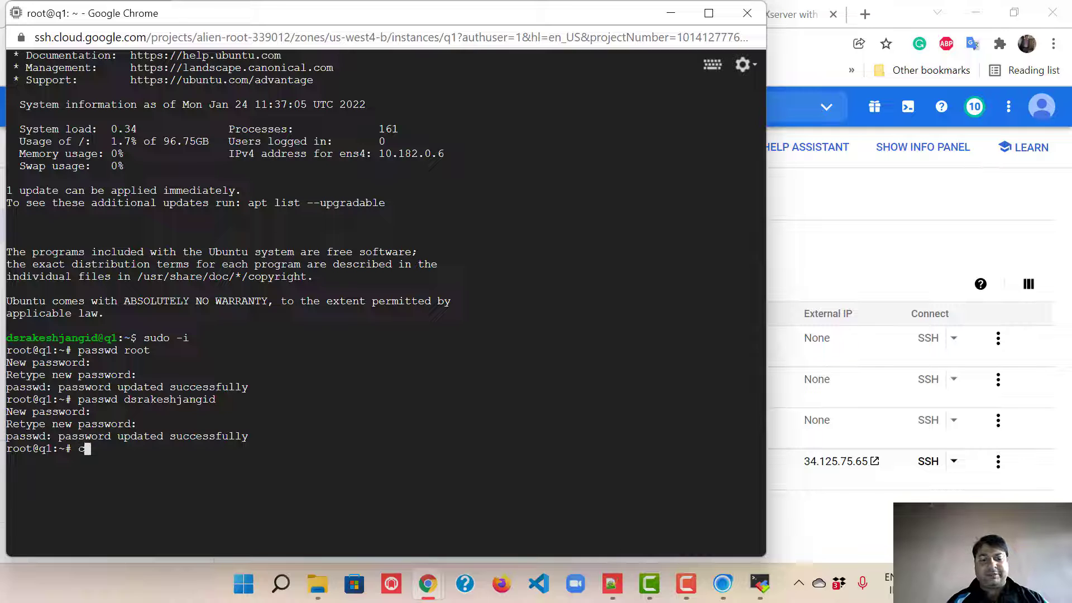
pyautogui.press('Return')
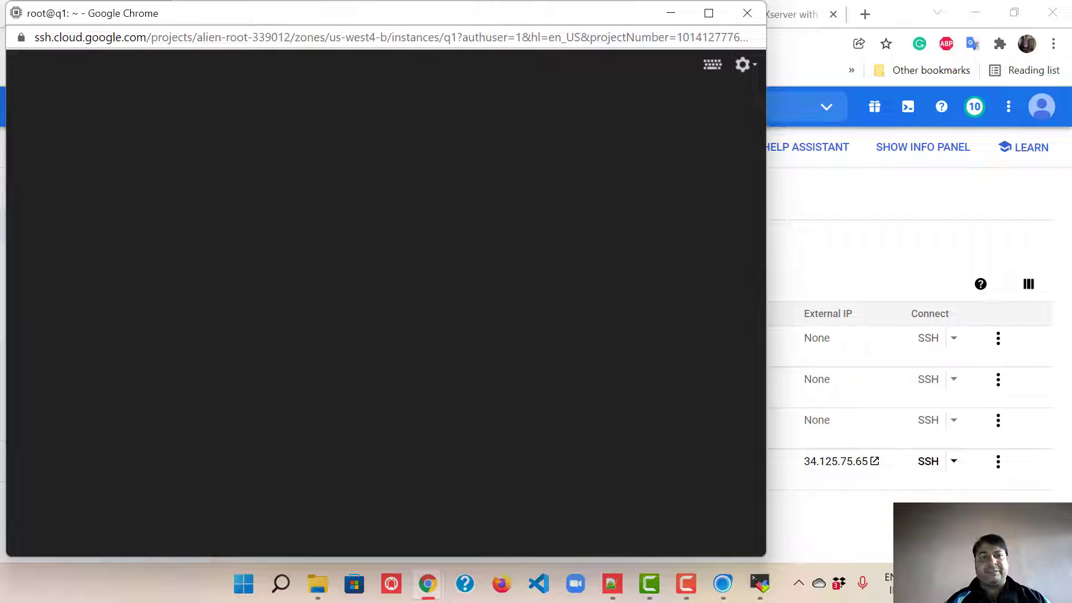
# Step: Copy q1's external IP and create a new session under MRemote sessions in MobaXterm
pyautogui.click(813, 477)
pyautogui.click(759, 583)
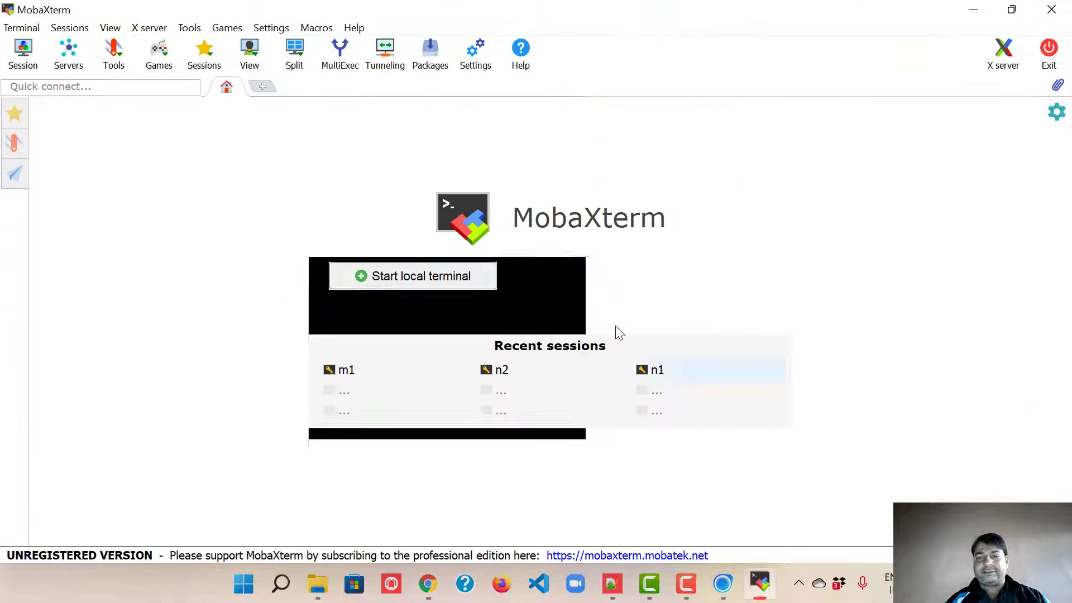
pyautogui.click(15, 113)
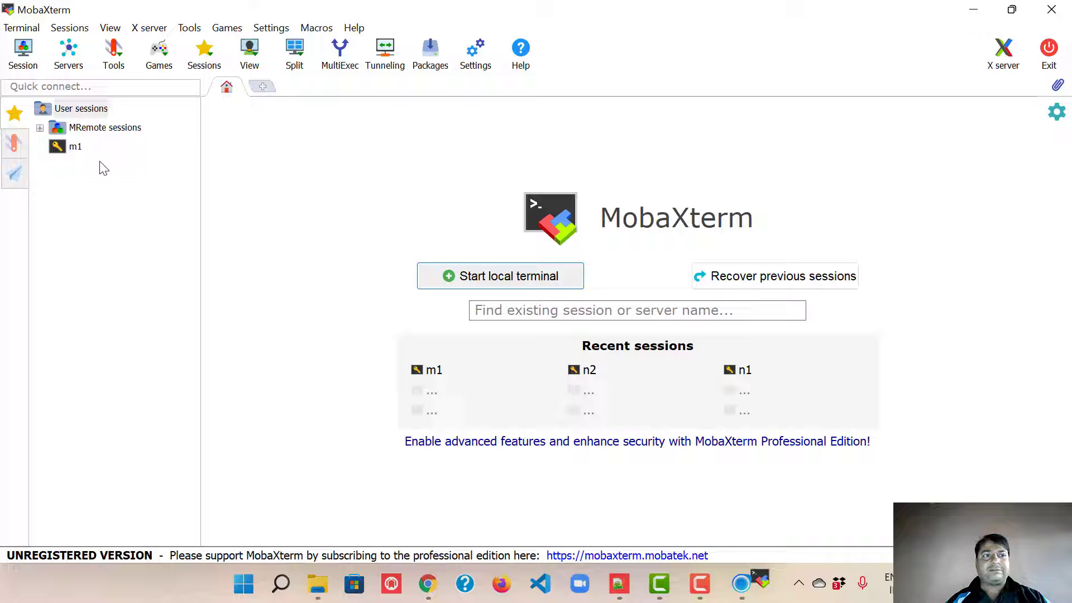
pyautogui.click(83, 109)
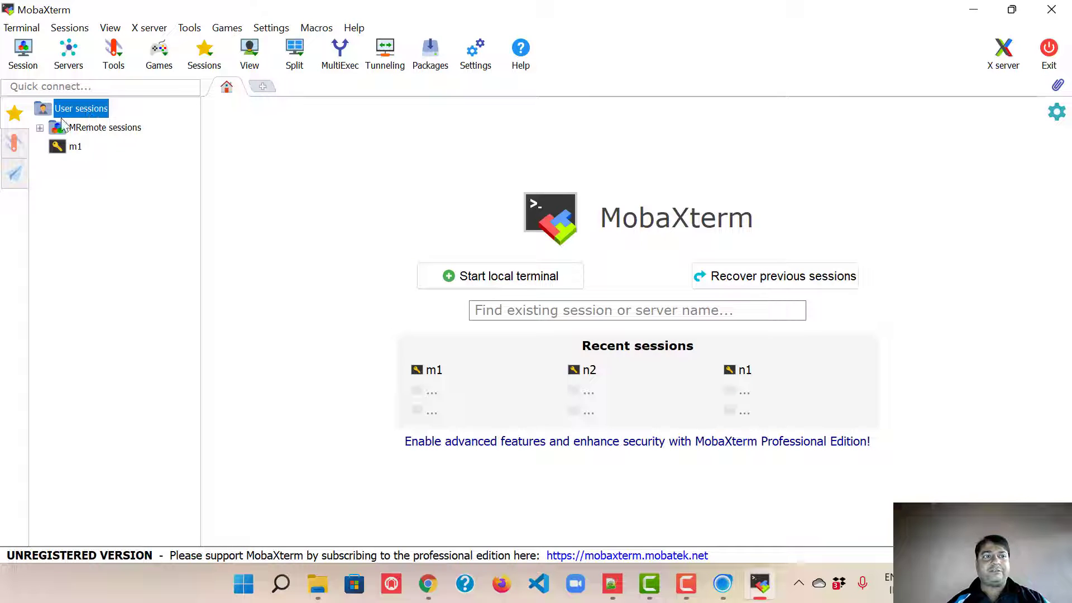
pyautogui.click(88, 130)
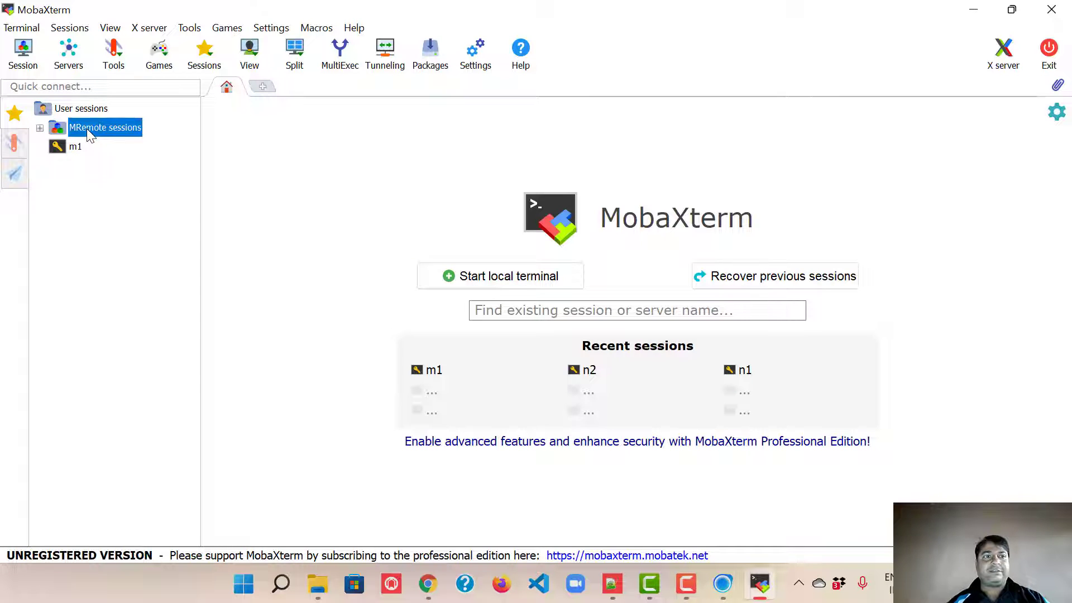
pyautogui.rightClick(89, 135)
pyautogui.click(120, 137)
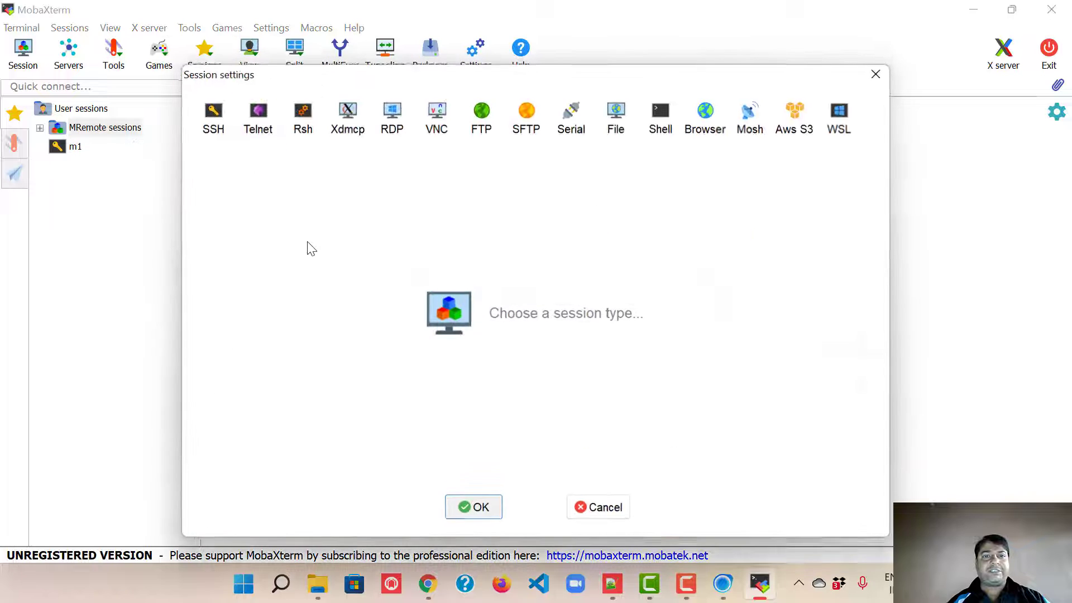
# Step: Make it an SSH session to 34.125.75.65 with the VM user's login name specified
pyautogui.click(220, 113)
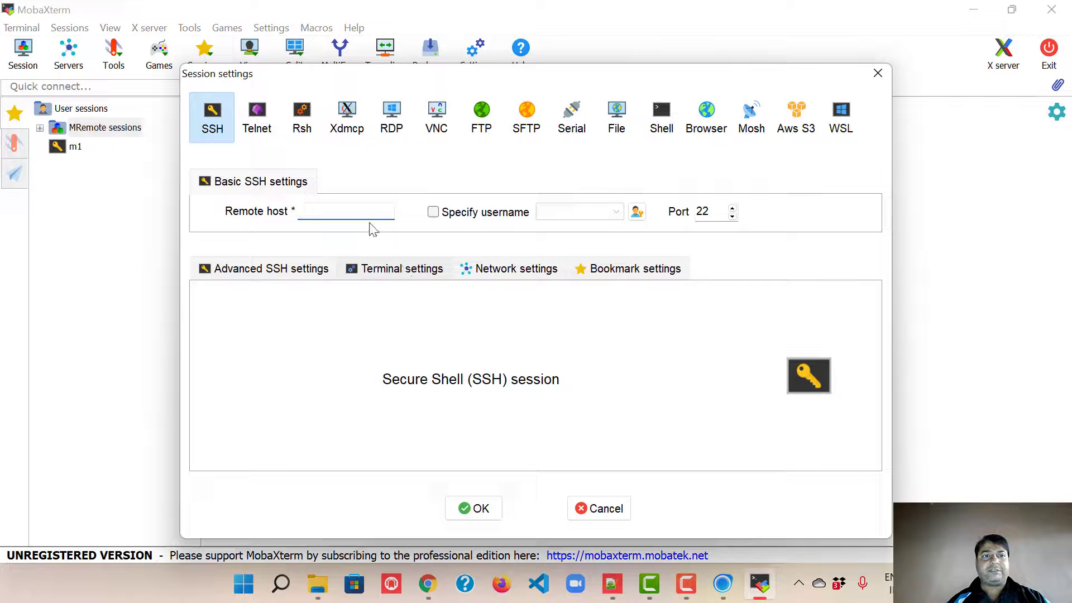
pyautogui.hotkey('ctrl', 'v')
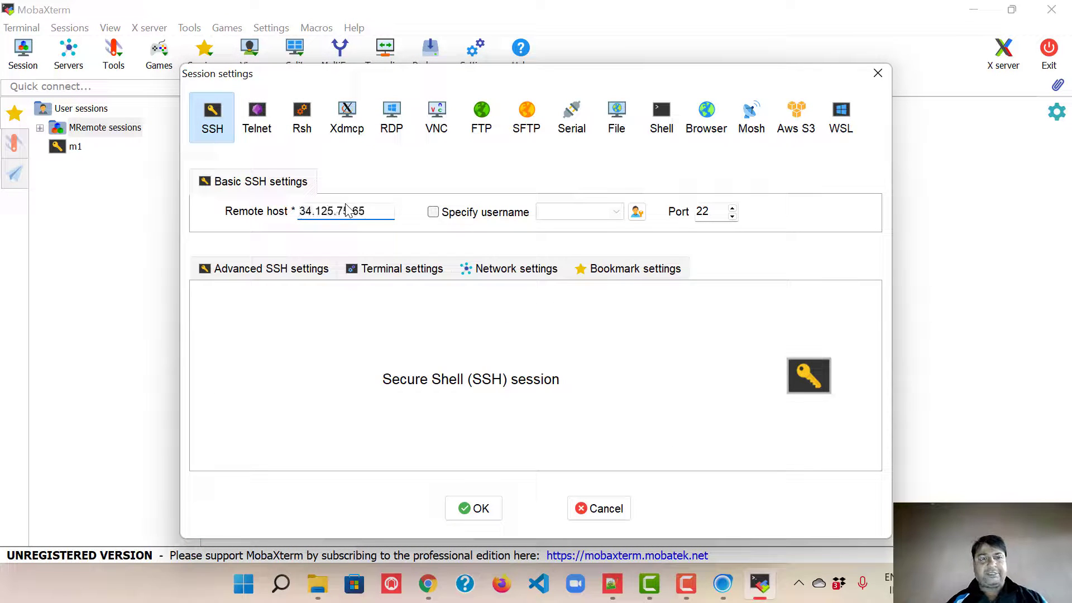
pyautogui.click(433, 212)
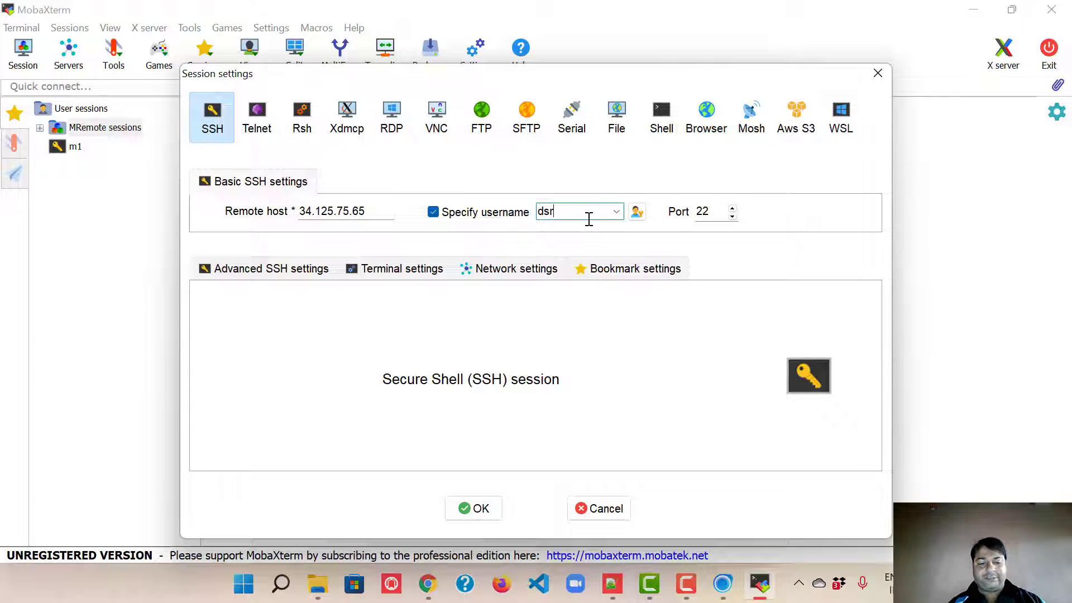
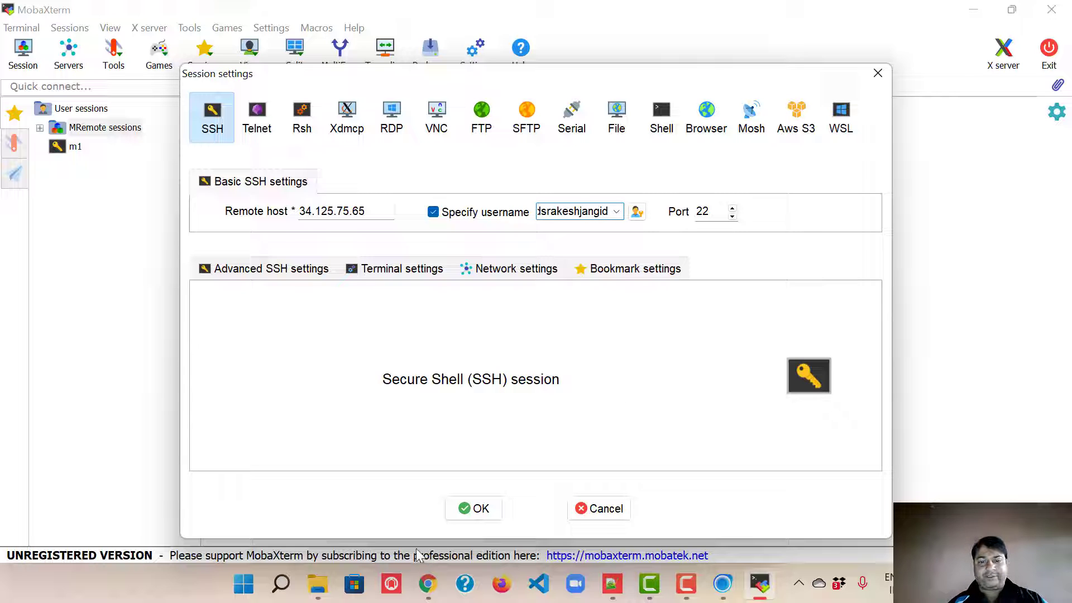
# Step: Exit the root shell on q1, run whoami to confirm the logged-in user, and return to MobaXterm's session settings
pyautogui.moveTo(427, 583)
pyautogui.click(507, 524)
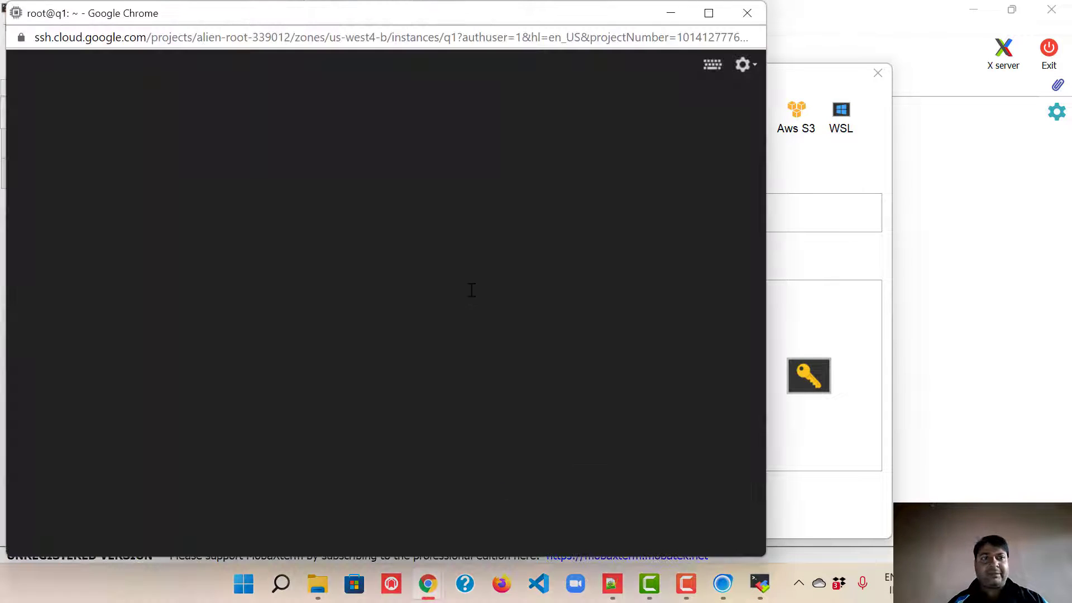
pyautogui.press('Return')
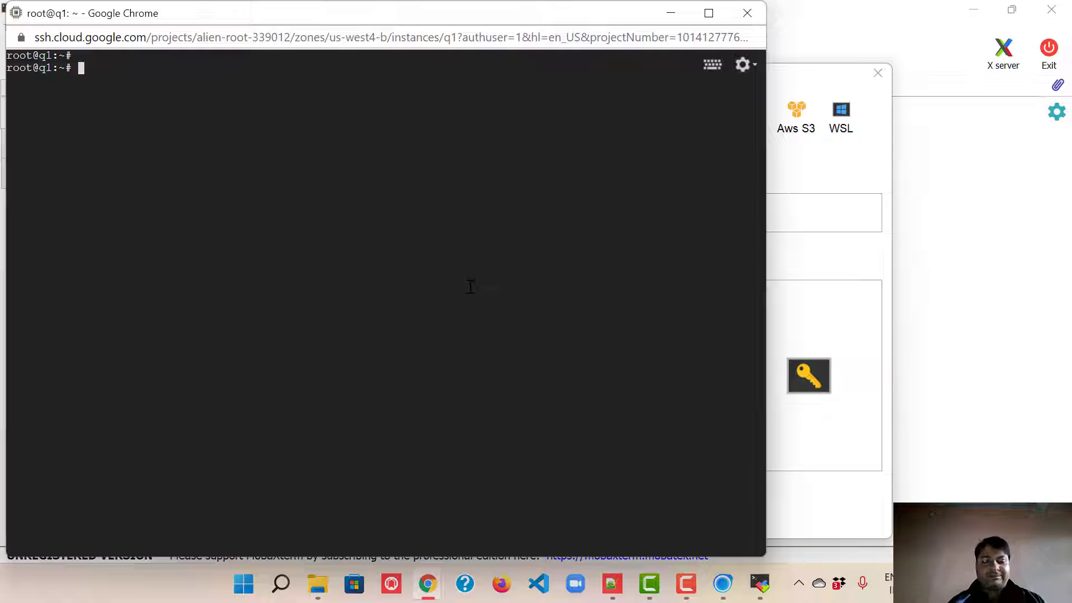
pyautogui.write('exit')
pyautogui.press('Return')
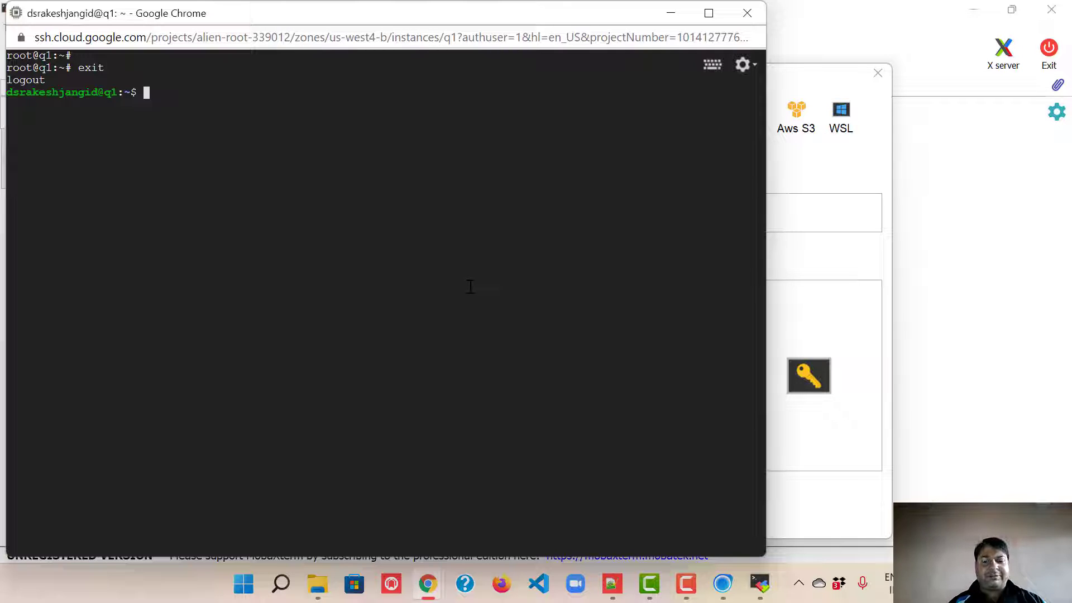
pyautogui.write('whoami')
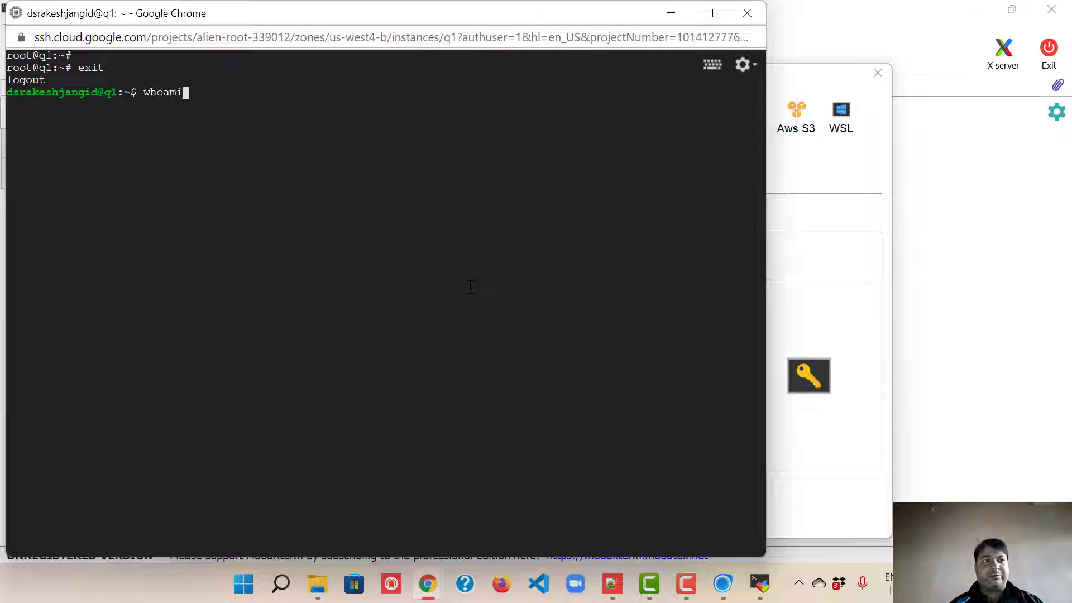
pyautogui.press('Return')
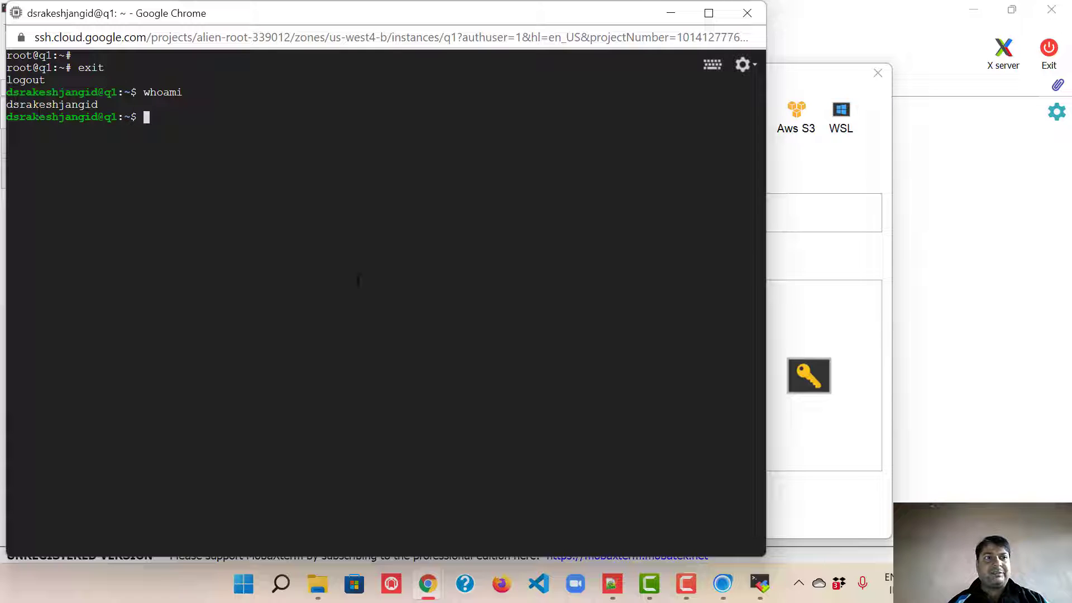
pyautogui.click(855, 260)
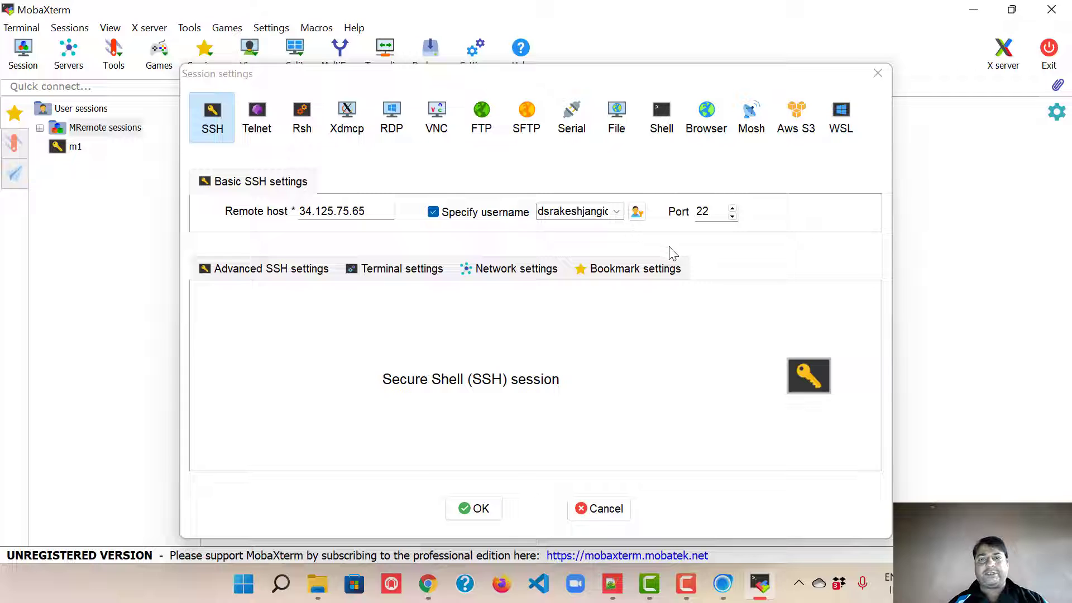
# Step: Connect to 34.125.75.65 and accept the host key (refused as publickey-only), then run sudo -i on q1
pyautogui.click(474, 509)
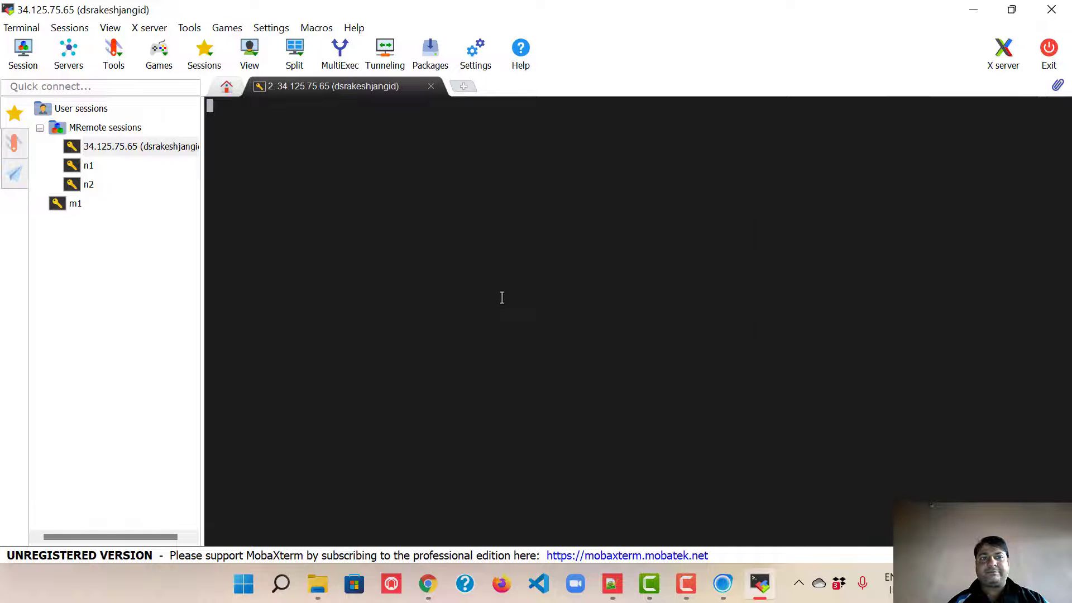
pyautogui.click(466, 403)
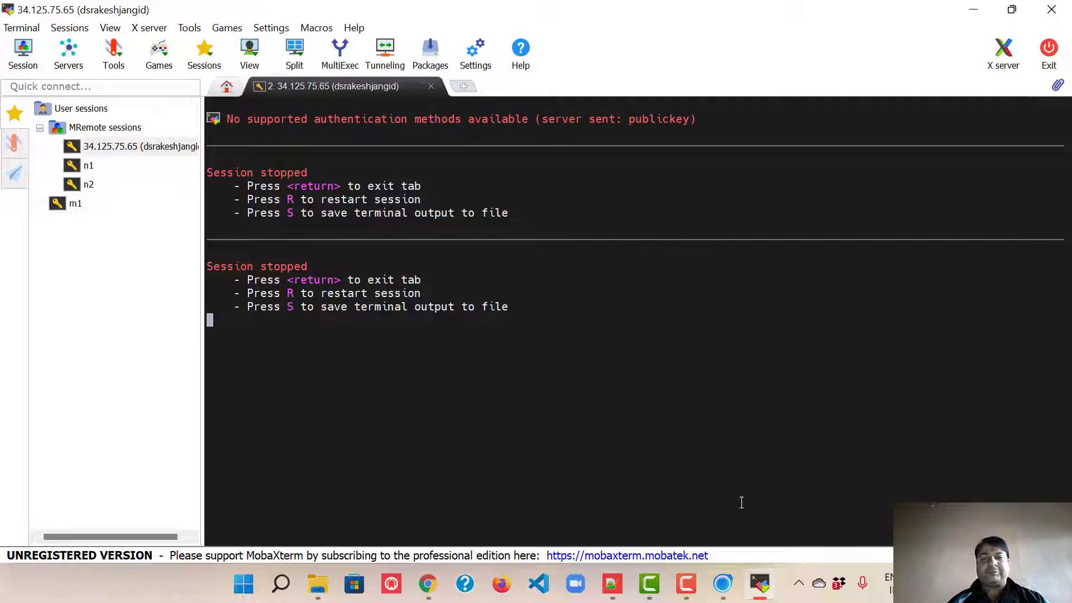
pyautogui.click(768, 584)
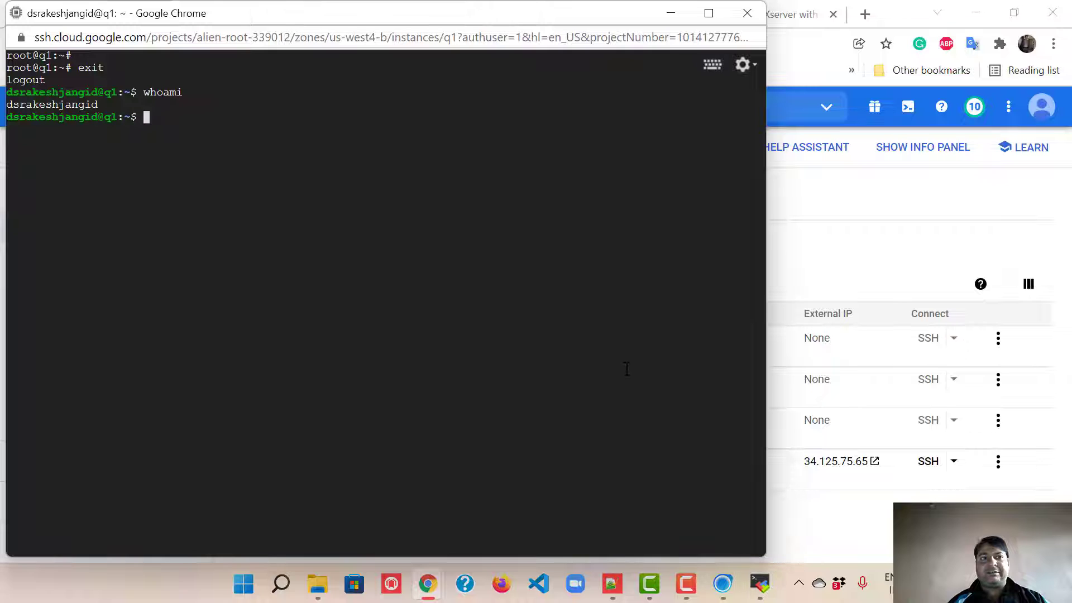
pyautogui.write('sudo -i')
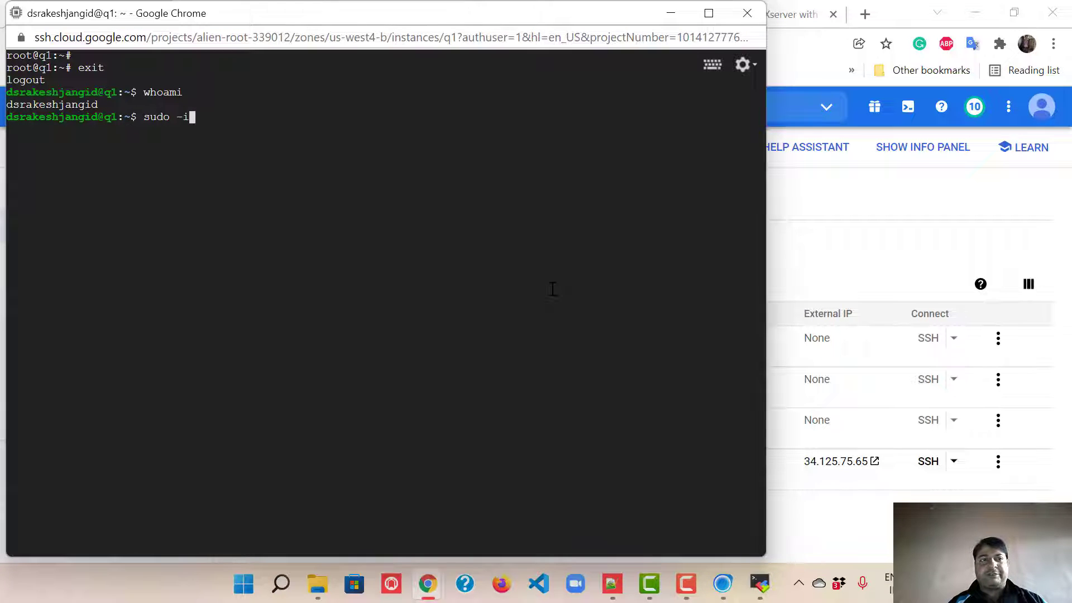
pyautogui.press('Return')
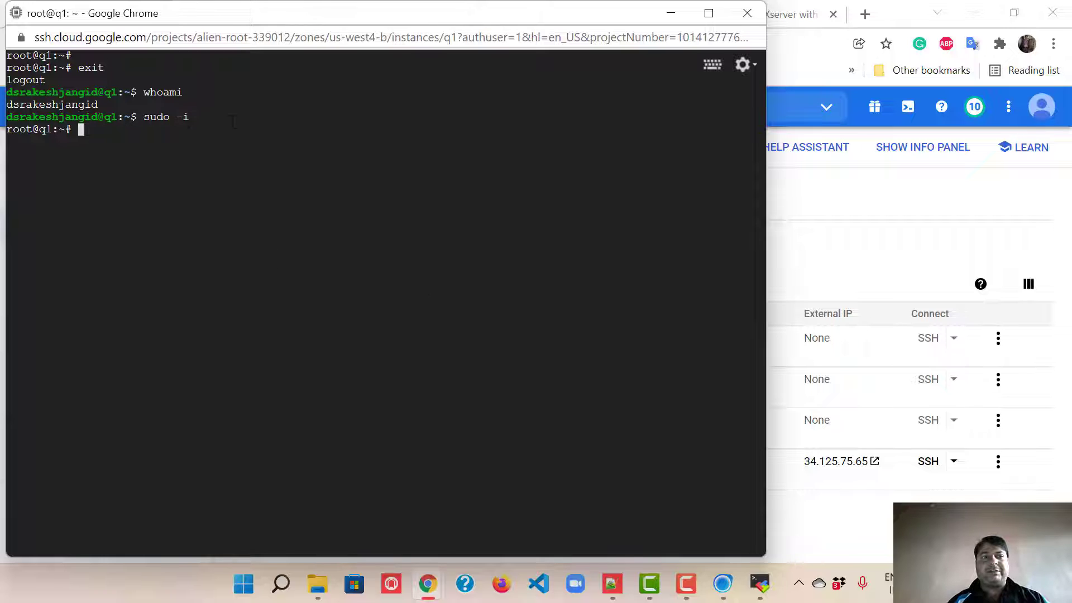
# Step: Run 'service sshd status' to confirm ssh.service is active (running) on port 22, then exit the pager
pyautogui.write('vim')
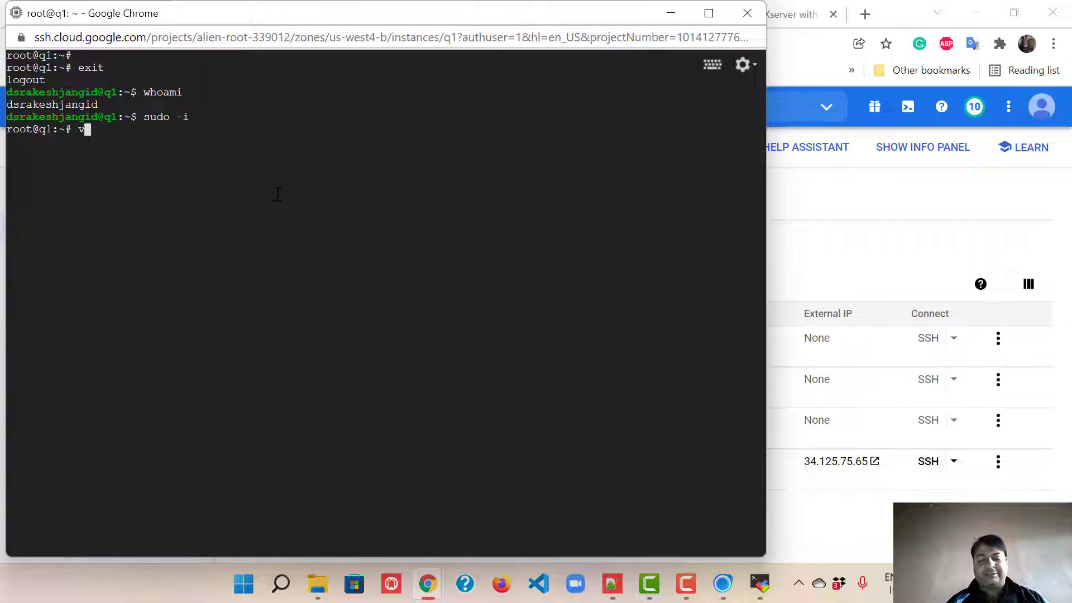
pyautogui.press('BackSpace')
pyautogui.press('BackSpace')
pyautogui.press('BackSpace')
pyautogui.write('s')
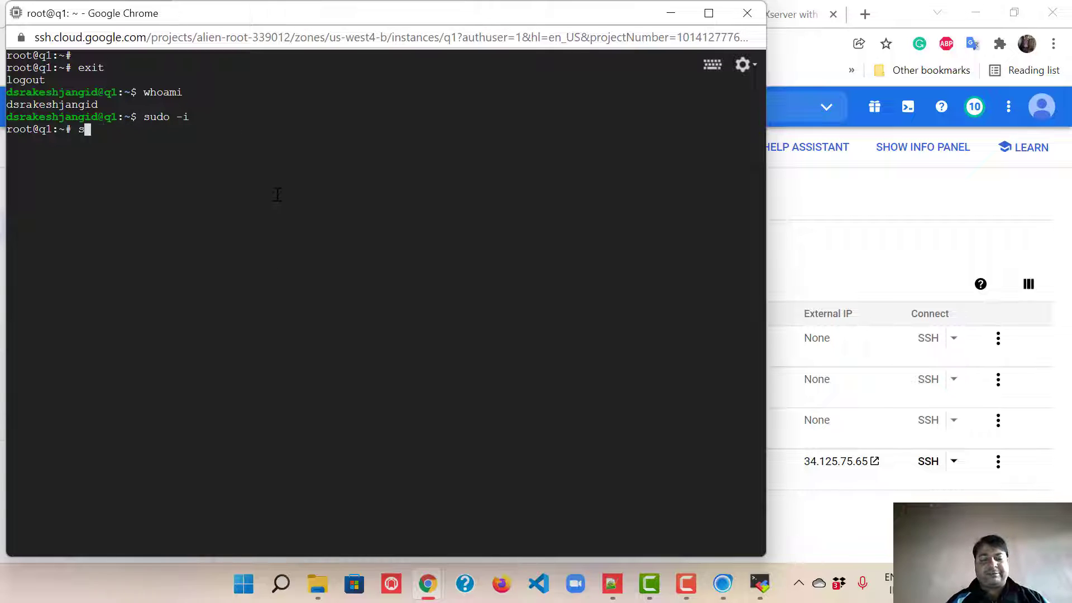
pyautogui.write('ervic')
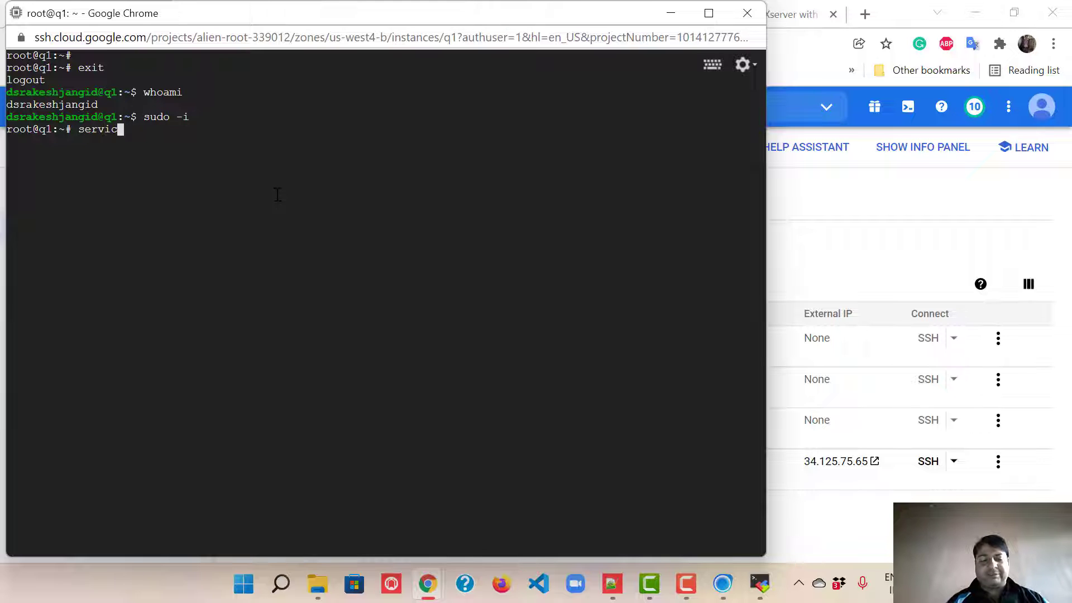
pyautogui.write('e sshd status')
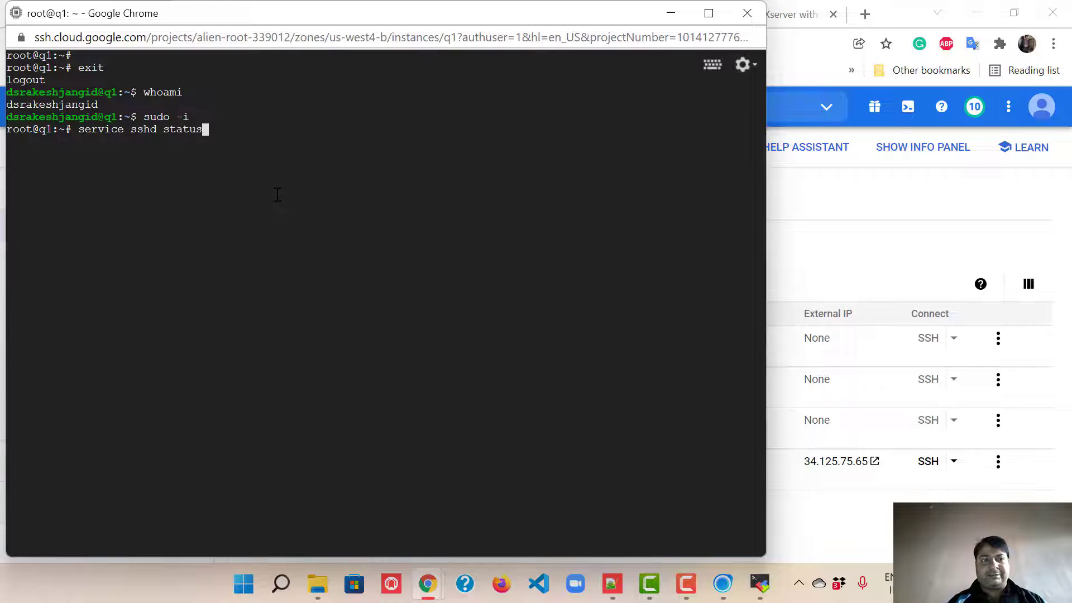
pyautogui.press('Return')
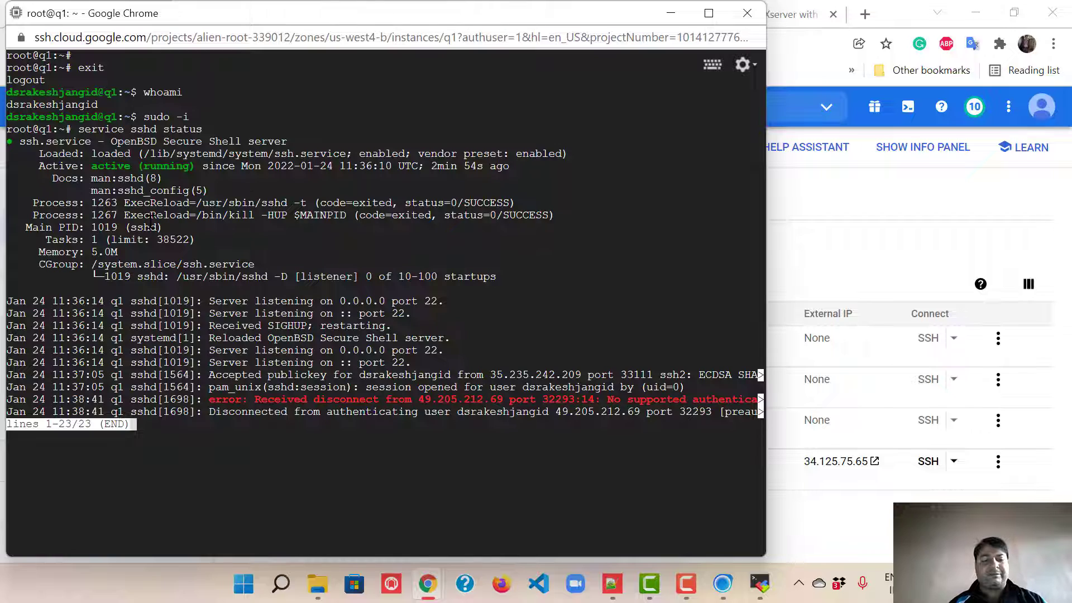
pyautogui.press('q')
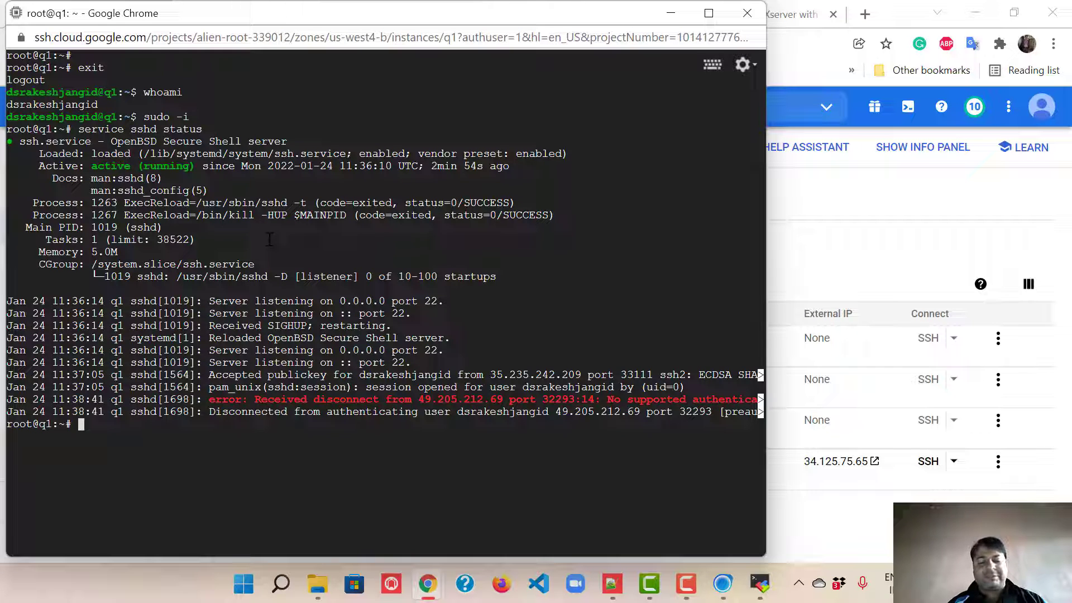
# Step: Open /etc/ssh/sshd_config in vim, uncomment PermitRootLogin and set it to yes
pyautogui.write('i')
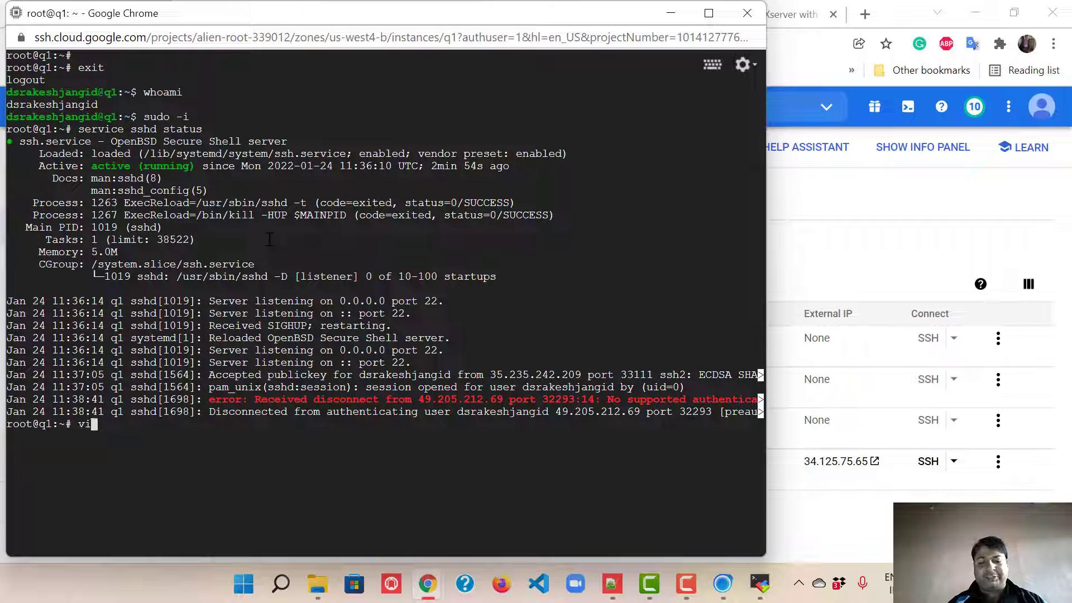
pyautogui.write('m /etc/')
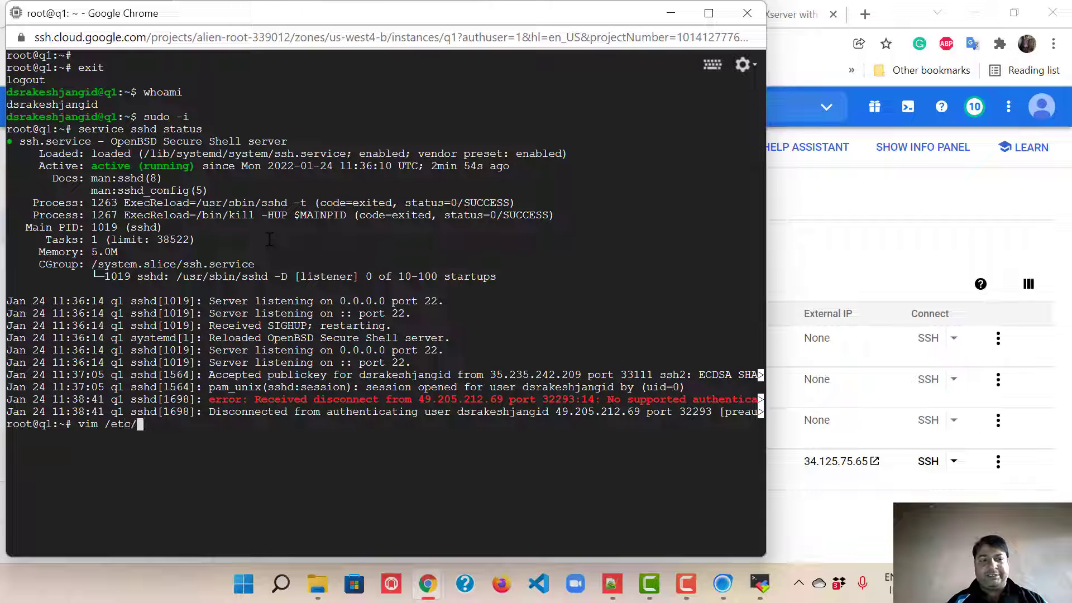
pyautogui.write('ssh//ss')
pyautogui.write('hd_config')
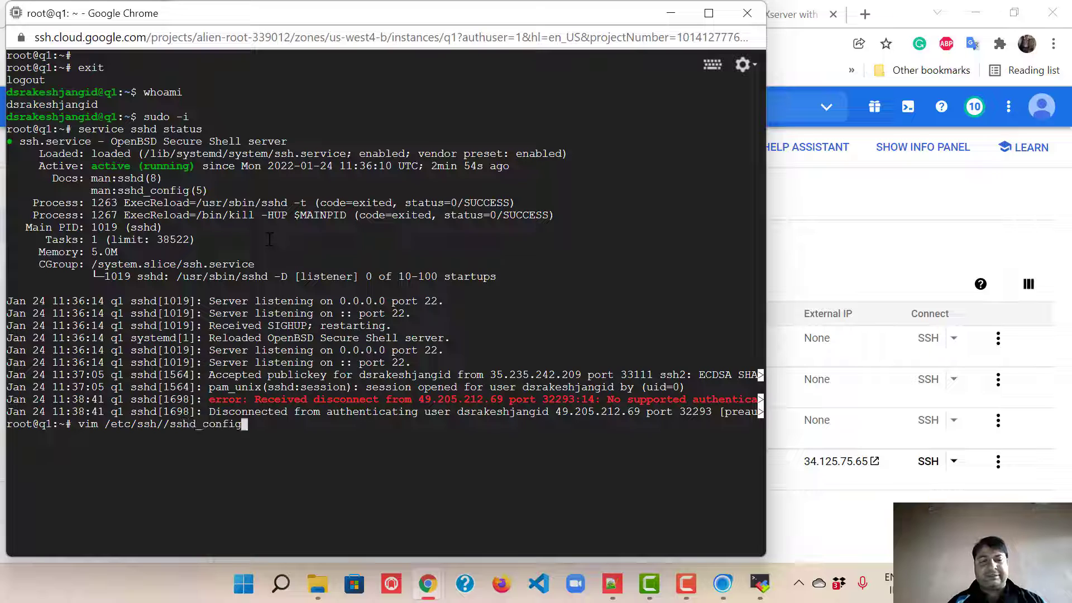
pyautogui.press('Return')
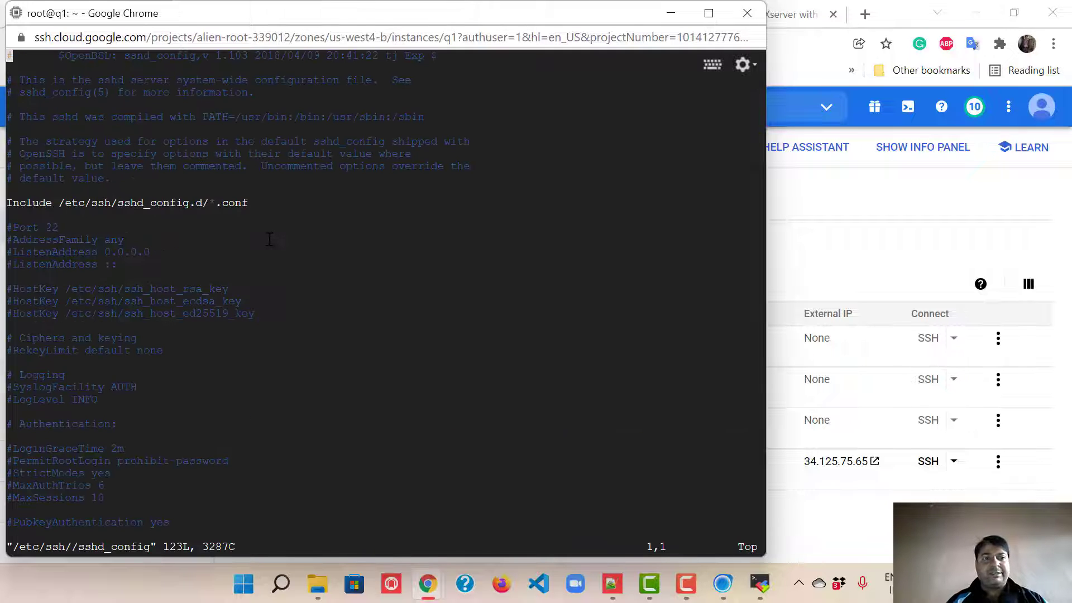
pyautogui.press('Down')
pyautogui.press('Down')
pyautogui.press('Down')
pyautogui.press('Down')
pyautogui.press('Down')
pyautogui.press('Down')
pyautogui.press('Down')
pyautogui.press('Down')
pyautogui.press('Down')
pyautogui.press('Down')
pyautogui.press('Down')
pyautogui.press('Down')
pyautogui.press('Down')
pyautogui.press('Down')
pyautogui.press('Down')
pyautogui.press('Down')
pyautogui.press('Down')
pyautogui.press('Down')
pyautogui.press('Down')
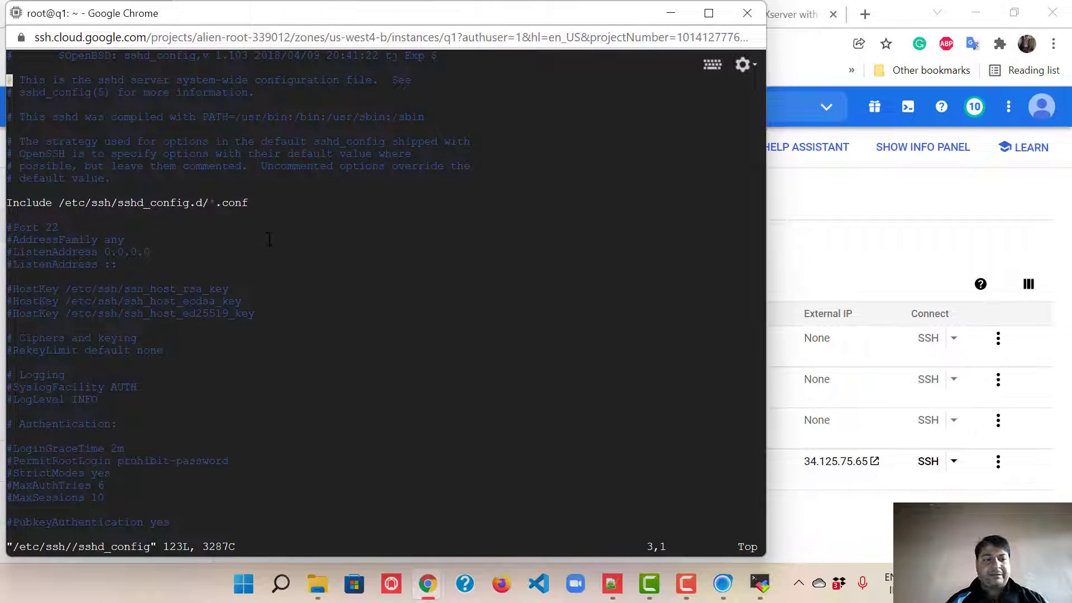
pyautogui.press('Down')
pyautogui.press('Down')
pyautogui.press('Down')
pyautogui.press('Down')
pyautogui.press('Down')
pyautogui.press('Down')
pyautogui.press('Down')
pyautogui.press('Down')
pyautogui.press('Down')
pyautogui.press('Down')
pyautogui.press('Down')
pyautogui.press('Down')
pyautogui.press('Down')
pyautogui.press('Down')
pyautogui.press('Down')
pyautogui.press('Down')
pyautogui.press('Down')
pyautogui.press('Down')
pyautogui.press('Down')
pyautogui.press('Down')
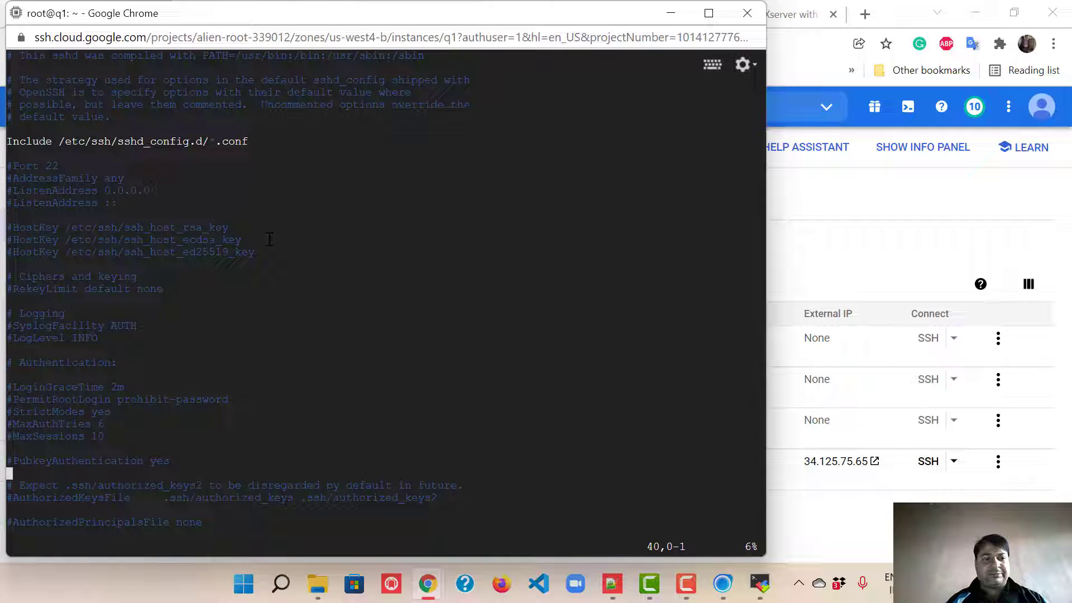
pyautogui.press('Up')
pyautogui.press('Up')
pyautogui.press('Up')
pyautogui.press('Up')
pyautogui.press('Up')
pyautogui.press('Up')
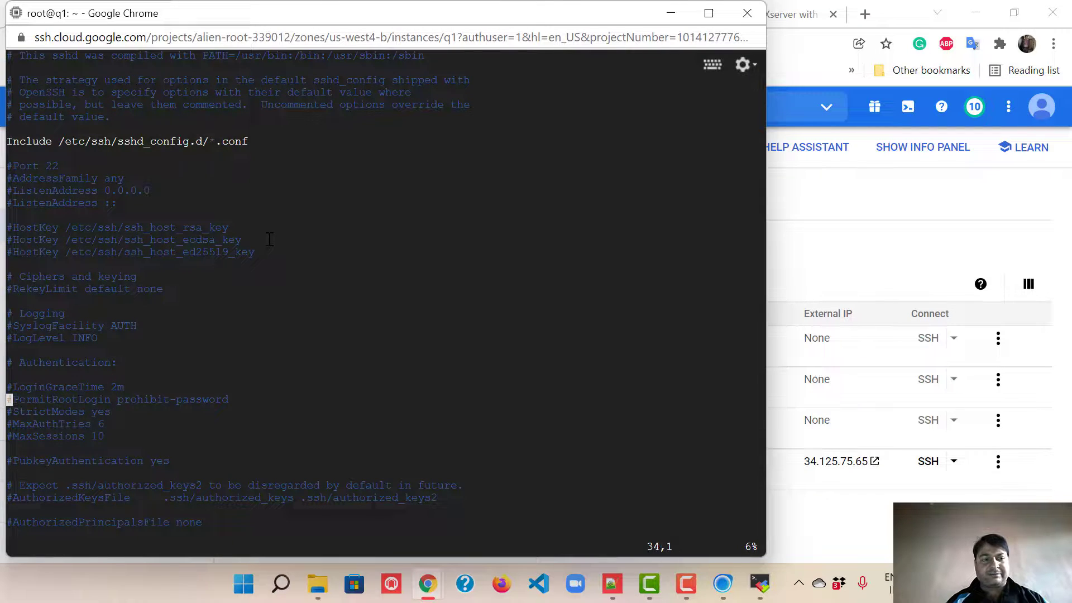
pyautogui.press('i')
pyautogui.press('Delete')
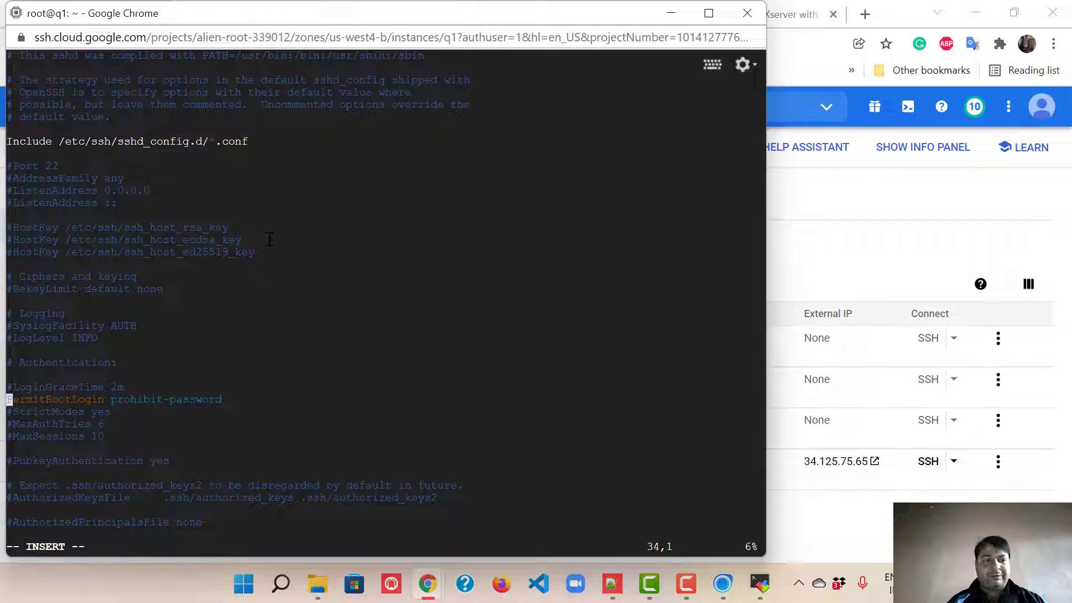
pyautogui.press('End')
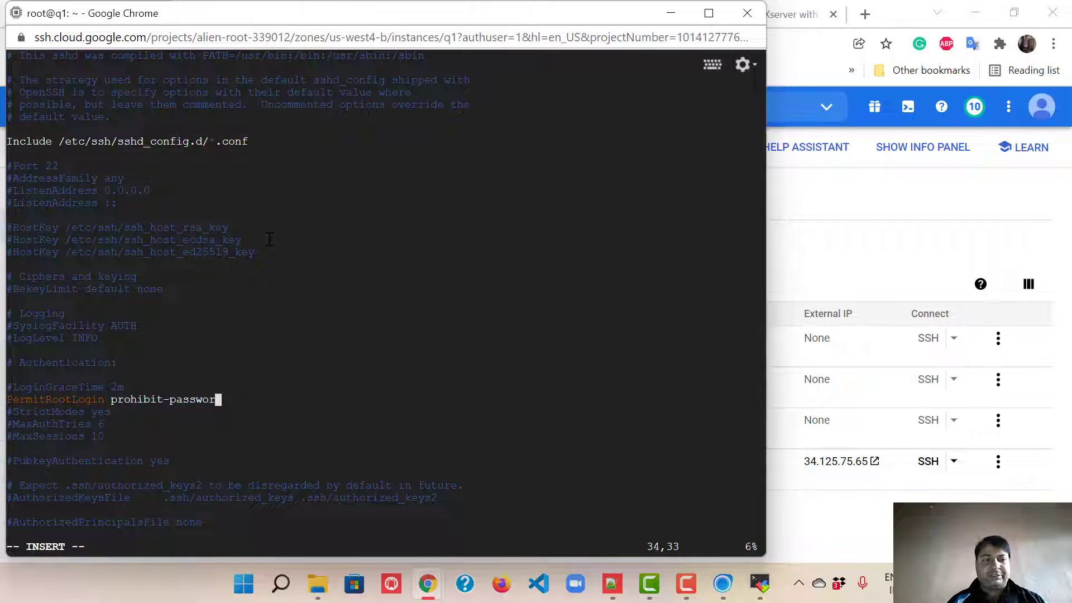
pyautogui.press('BackSpace')
pyautogui.press('BackSpace')
pyautogui.press('BackSpace')
pyautogui.press('BackSpace')
pyautogui.press('BackSpace')
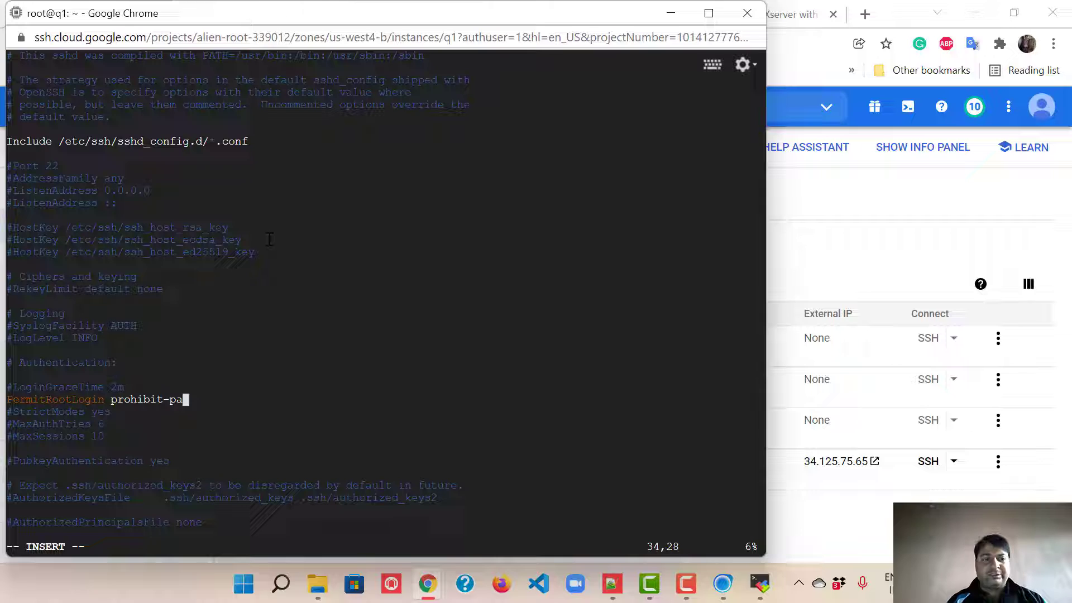
pyautogui.press('BackSpace')
pyautogui.press('BackSpace')
pyautogui.press('BackSpace')
pyautogui.press('BackSpace')
pyautogui.press('BackSpace')
pyautogui.press('BackSpace')
pyautogui.press('BackSpace')
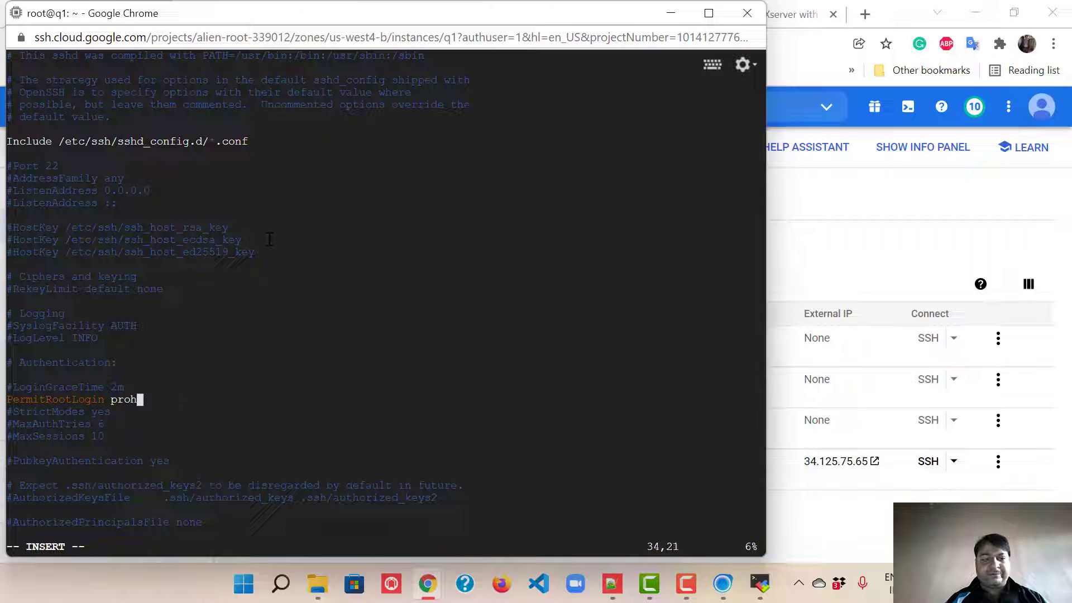
pyautogui.press('BackSpace')
pyautogui.press('BackSpace')
pyautogui.press('BackSpace')
pyautogui.press('BackSpace')
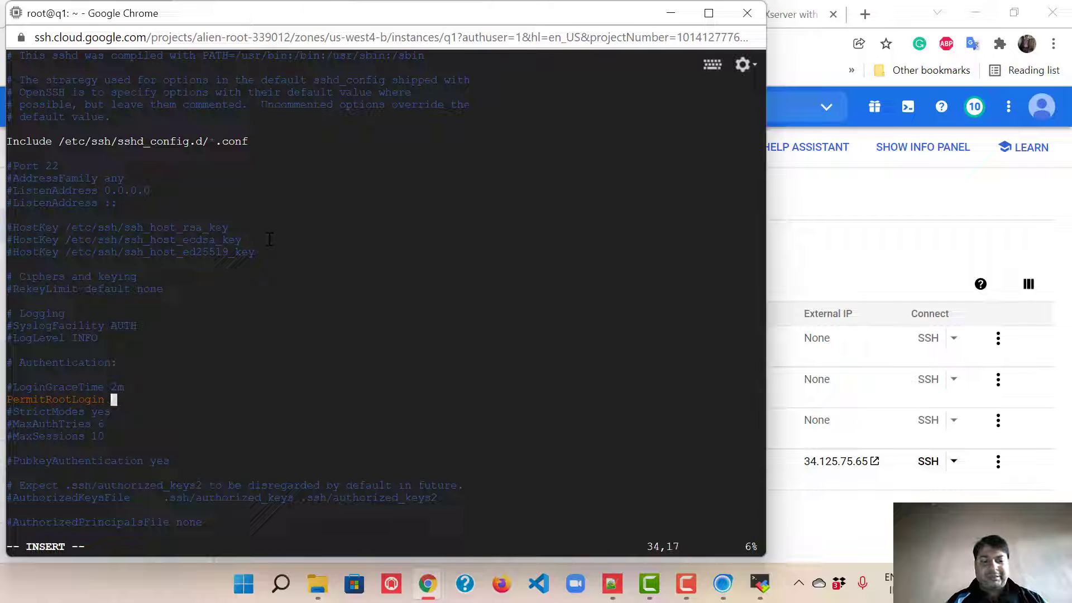
pyautogui.write('ye')
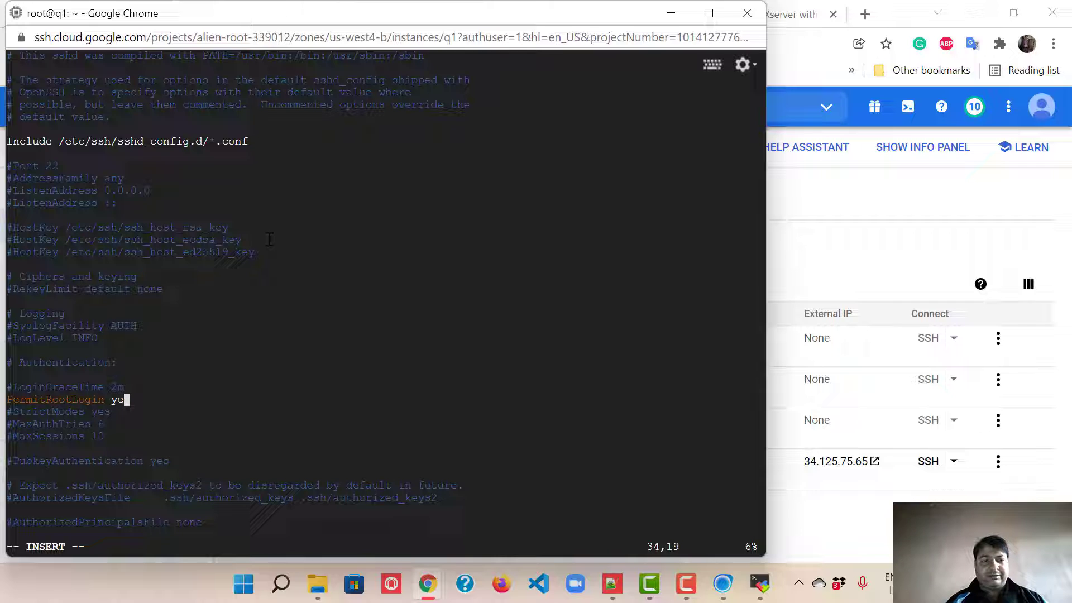
pyautogui.write('s')
# Step: Change PasswordAuthentication from no to yes and save the file with :wq
pyautogui.press('Down')
pyautogui.press('Down')
pyautogui.press('Down')
pyautogui.press('Down')
pyautogui.press('Down')
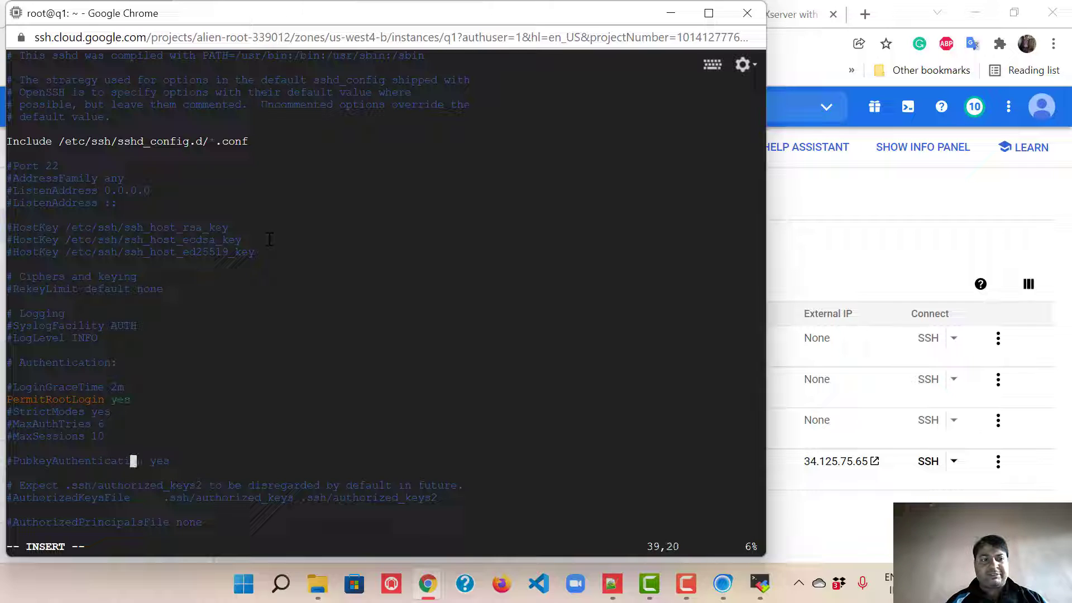
pyautogui.press('Down')
pyautogui.press('Down')
pyautogui.press('Down')
pyautogui.press('Down')
pyautogui.press('Down')
pyautogui.press('Down')
pyautogui.press('Down')
pyautogui.press('Down')
pyautogui.press('Down')
pyautogui.press('Down')
pyautogui.press('Down')
pyautogui.press('Down')
pyautogui.press('Down')
pyautogui.press('Down')
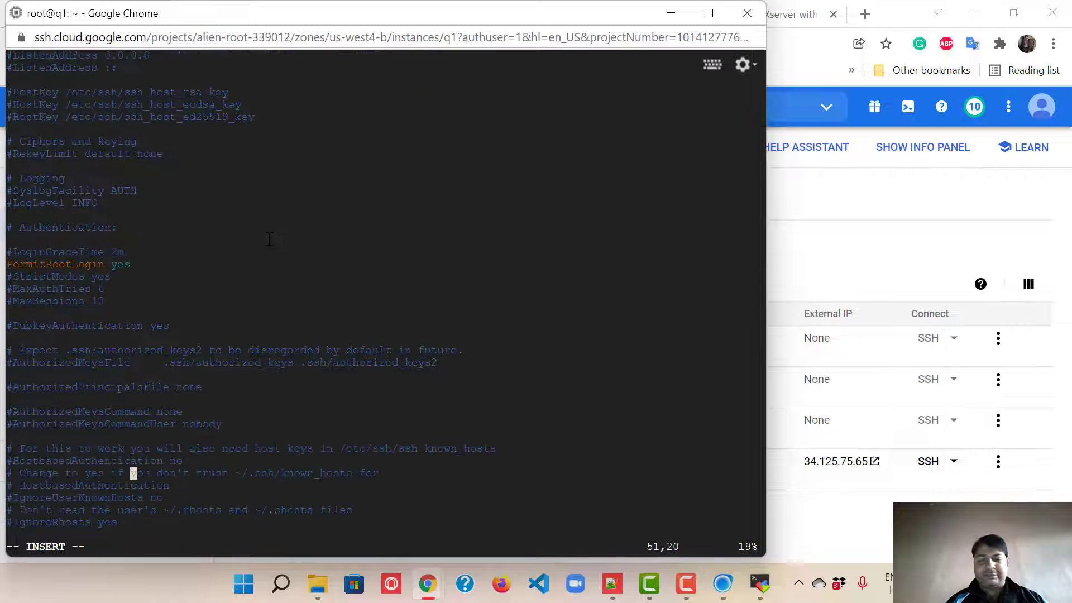
pyautogui.press('Down')
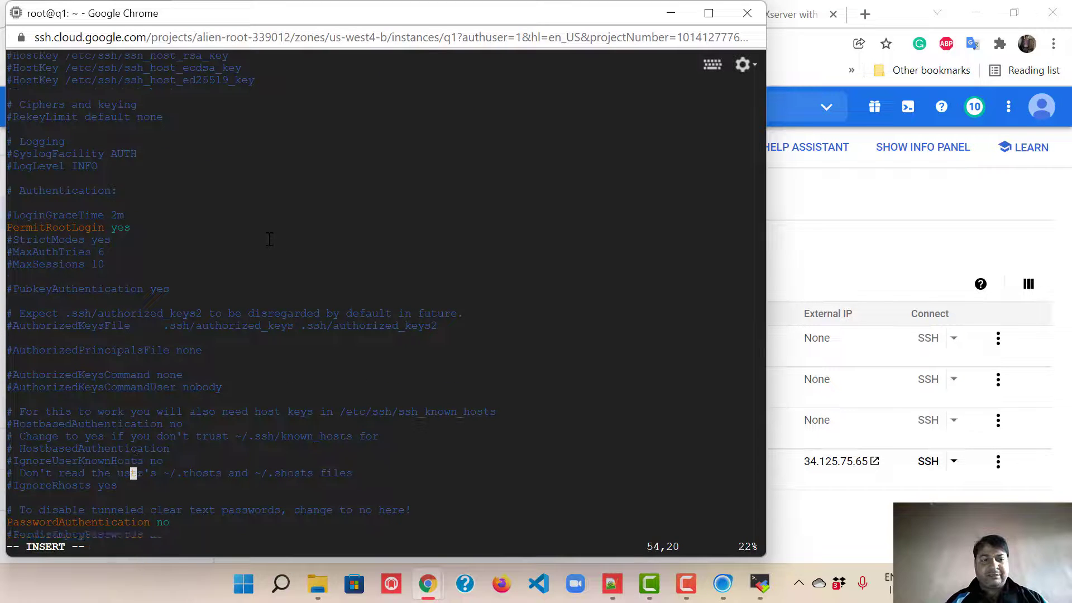
pyautogui.press('Down')
pyautogui.press('Down')
pyautogui.press('Down')
pyautogui.press('Down')
pyautogui.press('Down')
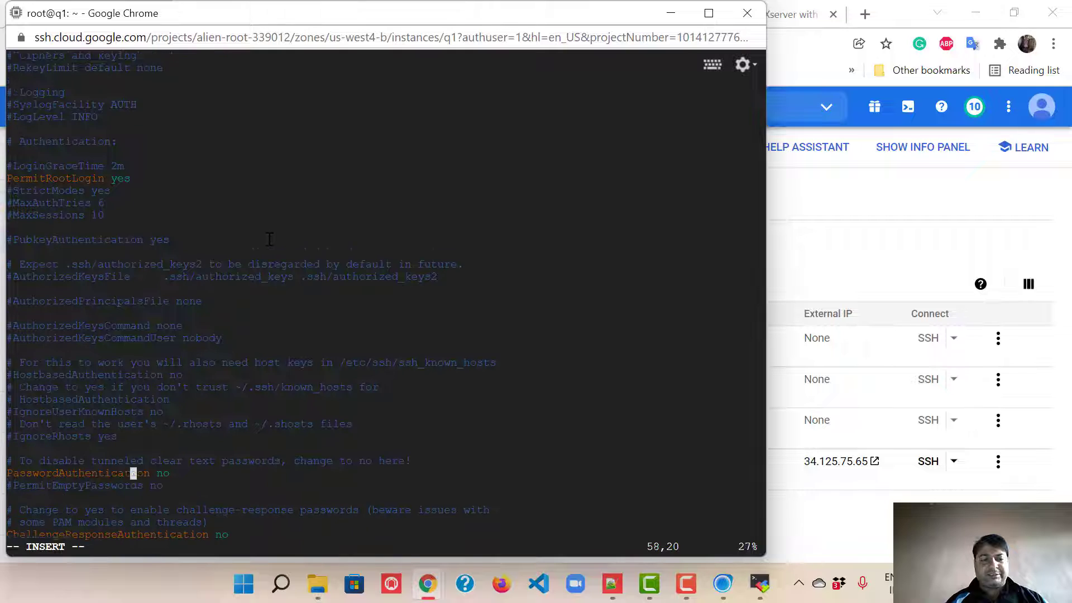
pyautogui.press('Up')
pyautogui.press('End')
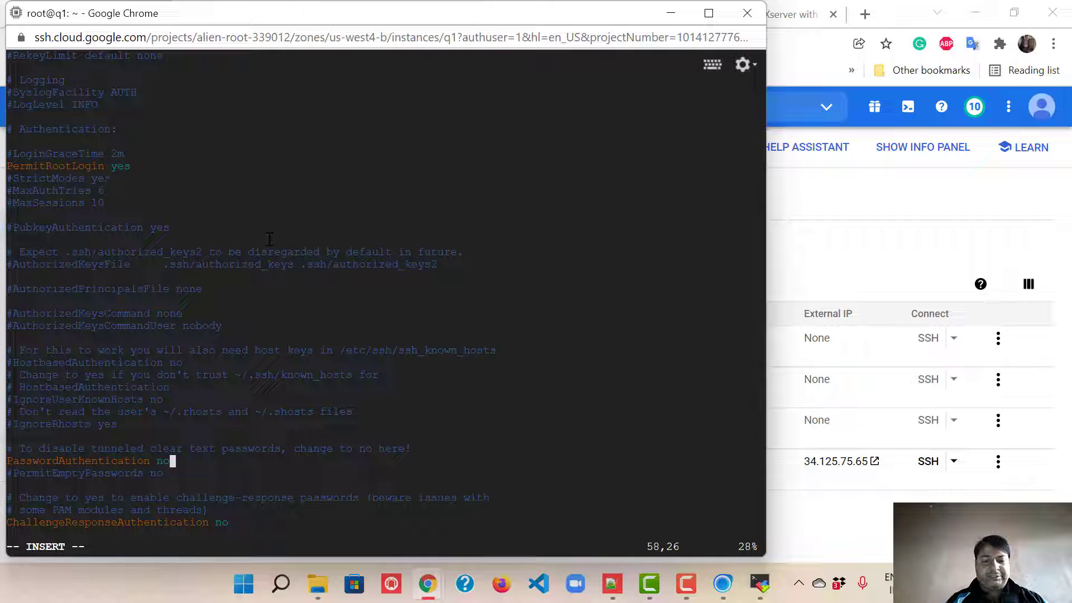
pyautogui.press('BackSpace')
pyautogui.press('BackSpace')
pyautogui.write('yes')
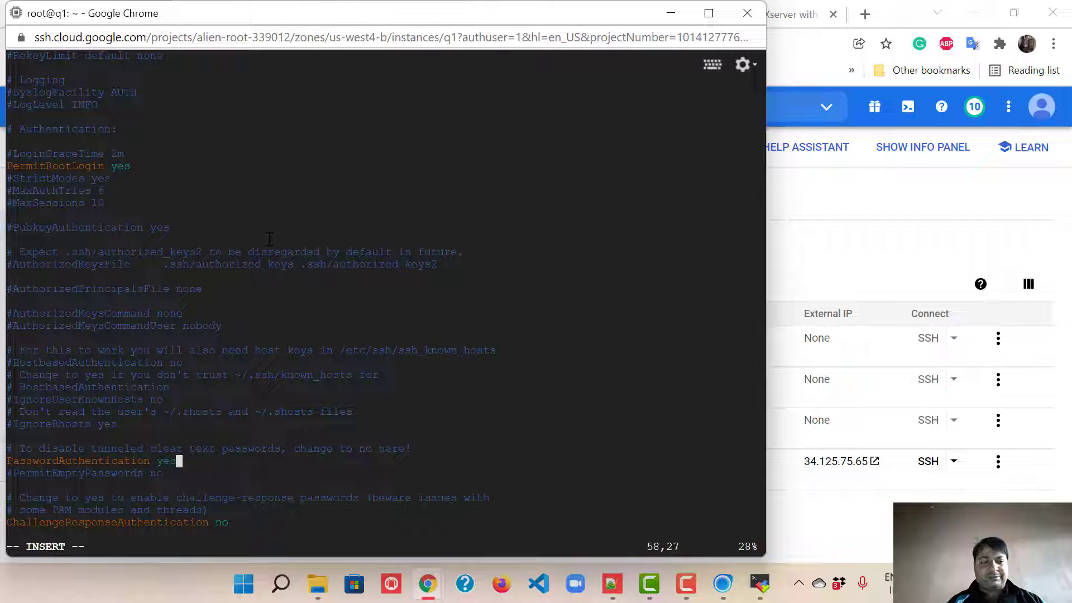
pyautogui.press('Escape')
pyautogui.write(':wq!')
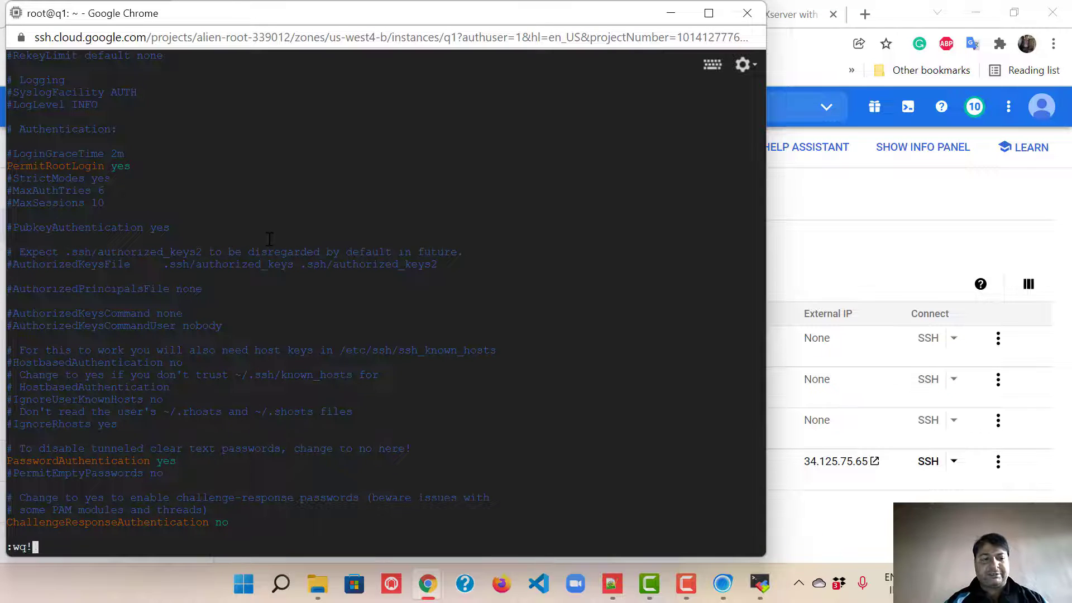
pyautogui.press('Return')
# Step: Restart the SSH service with 'service sshd restart'
pyautogui.press('Up')
pyautogui.press('Up')
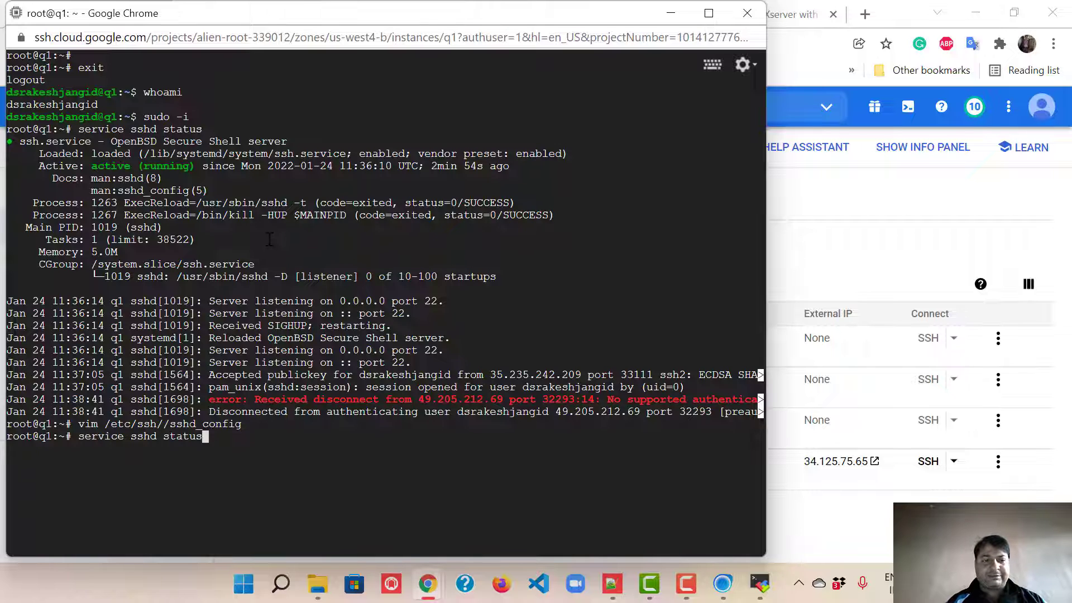
pyautogui.press('BackSpace')
pyautogui.press('BackSpace')
pyautogui.press('BackSpace')
pyautogui.press('BackSpace')
pyautogui.press('BackSpace')
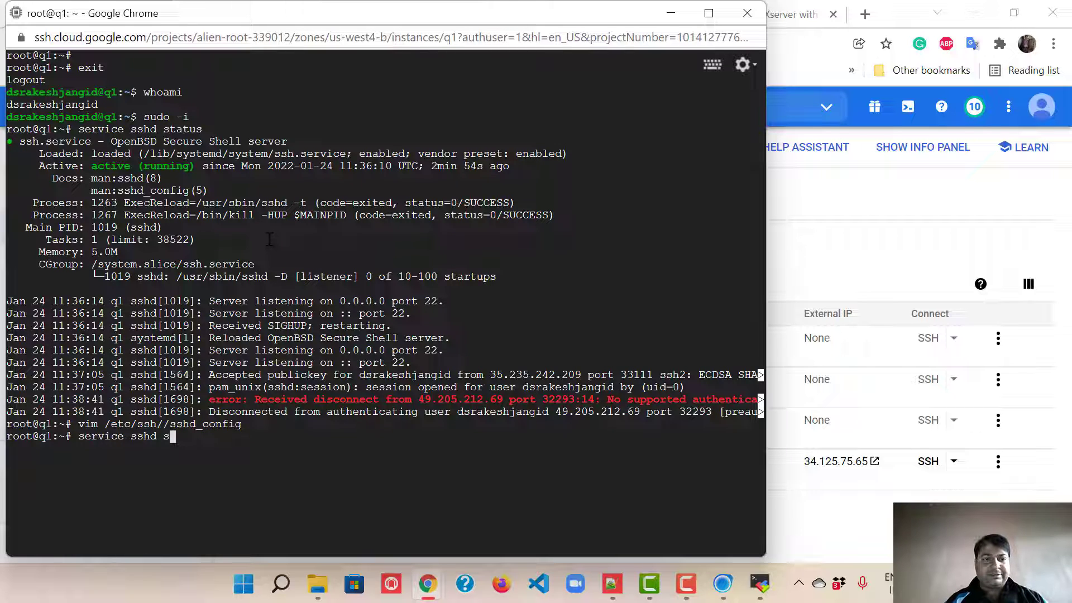
pyautogui.press('BackSpace')
pyautogui.write('restart')
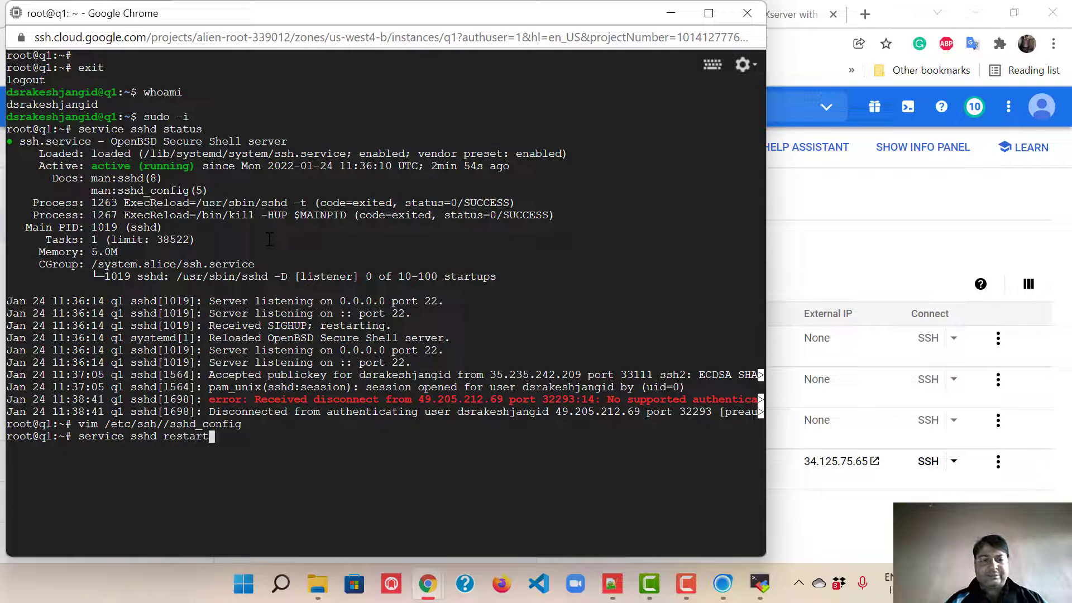
pyautogui.press('Return')
# Step: Confirm sshd is active (running) again, then bring MobaXterm to the front
pyautogui.press('Up')
pyautogui.press('Up')
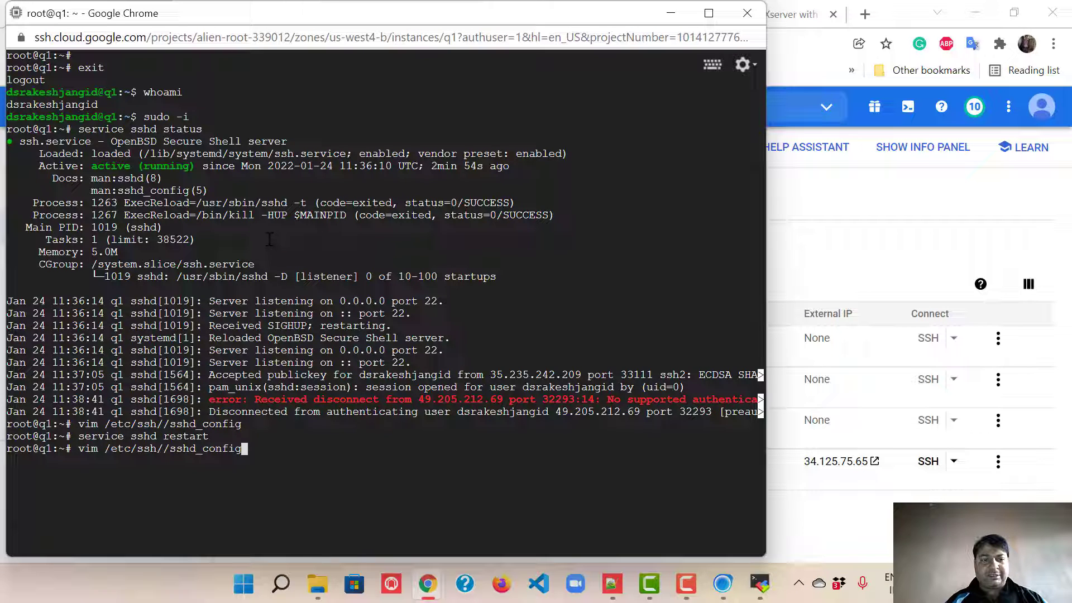
pyautogui.press('Up')
pyautogui.press('Return')
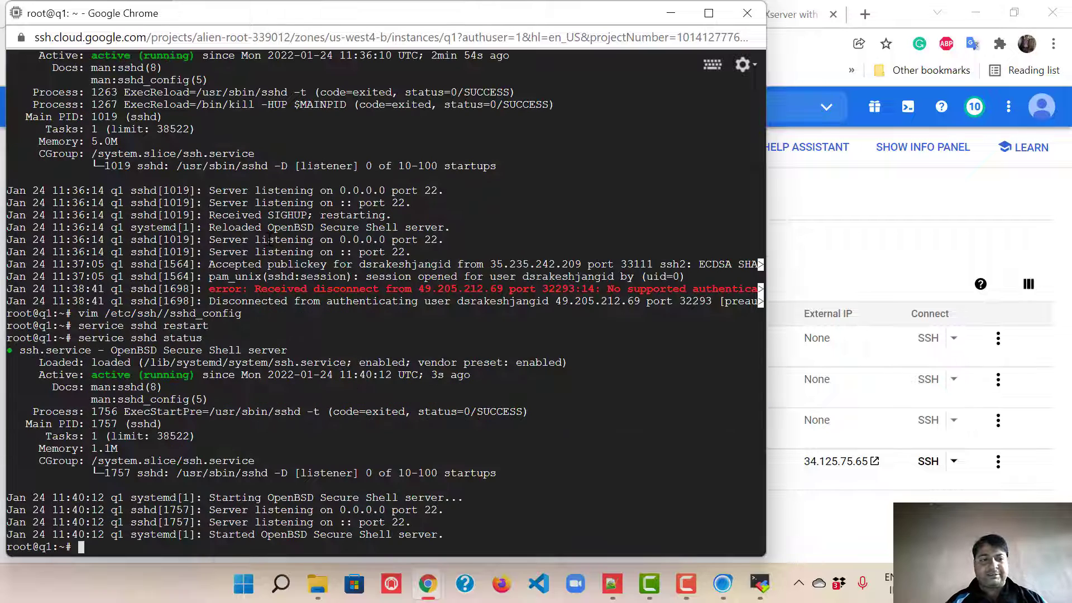
pyautogui.click(760, 583)
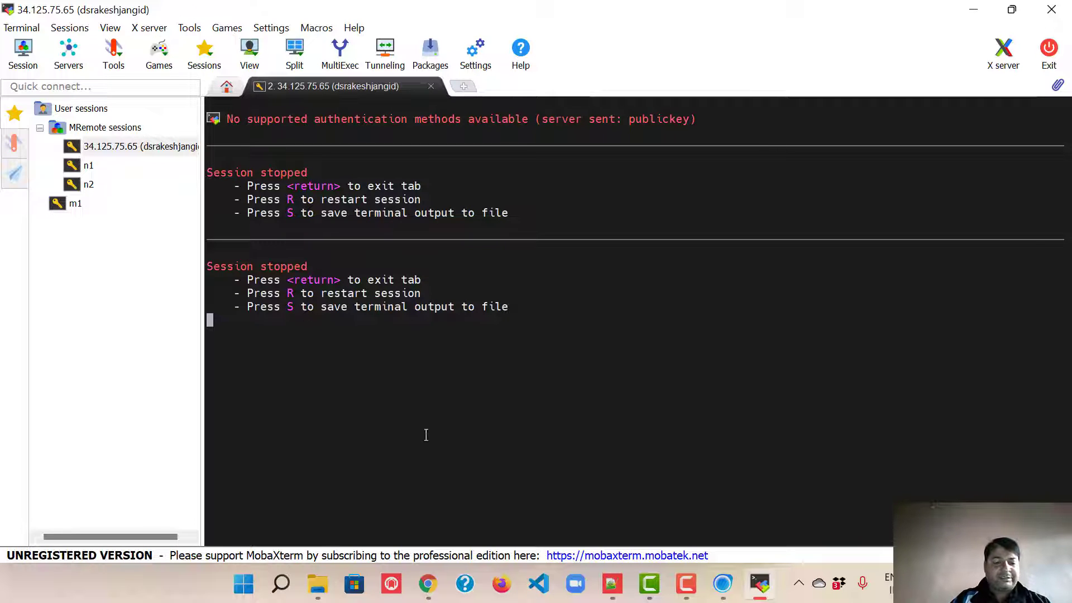
# Step: Restart the SSH session to 34.125.75.65, log in with the account password, and decline storing it
pyautogui.press('r')
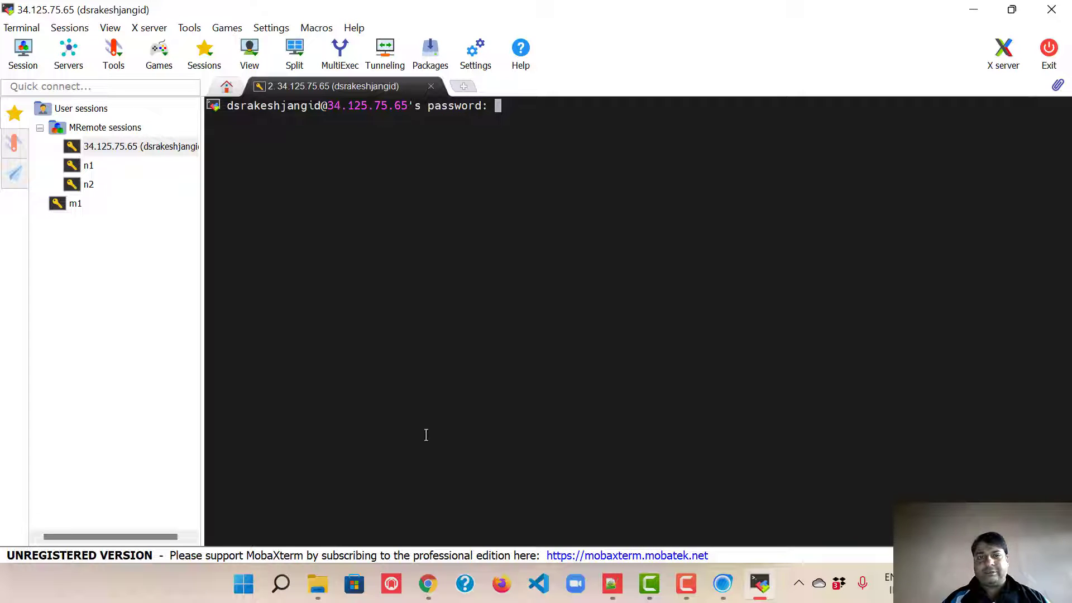
pyautogui.press('Return')
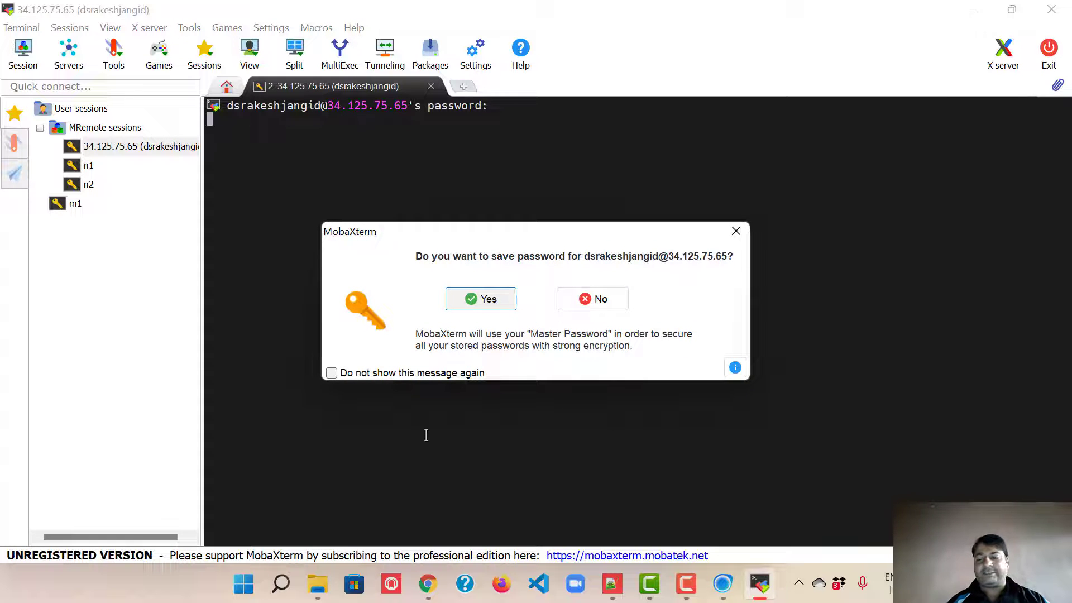
pyautogui.press('Return')
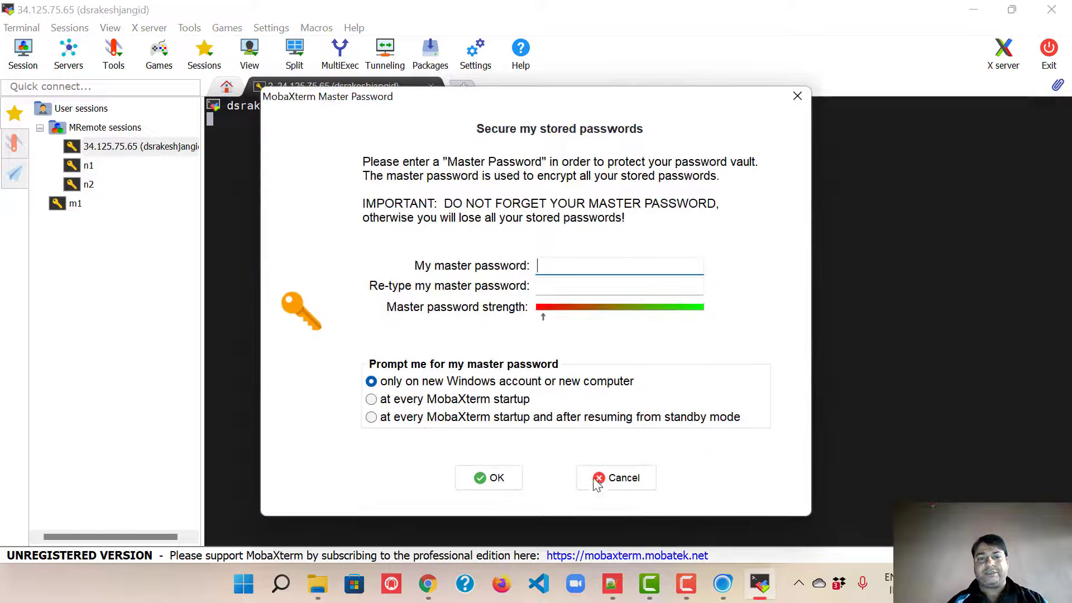
pyautogui.click(595, 480)
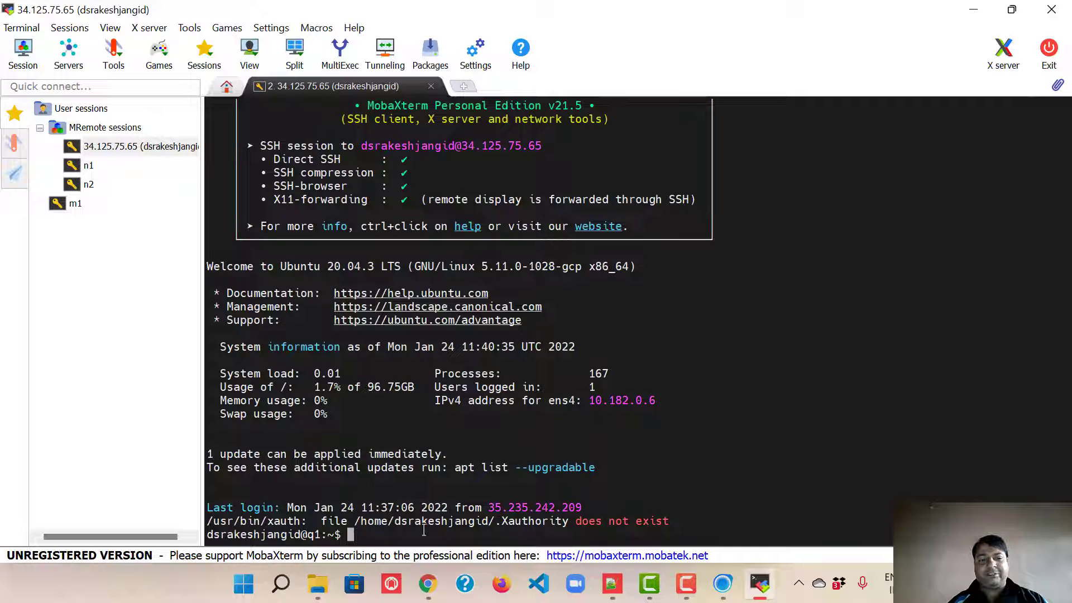
# Step: Collapse MobaXterm's sidebar, minimise the window, and switch to Camtasia
pyautogui.click(14, 144)
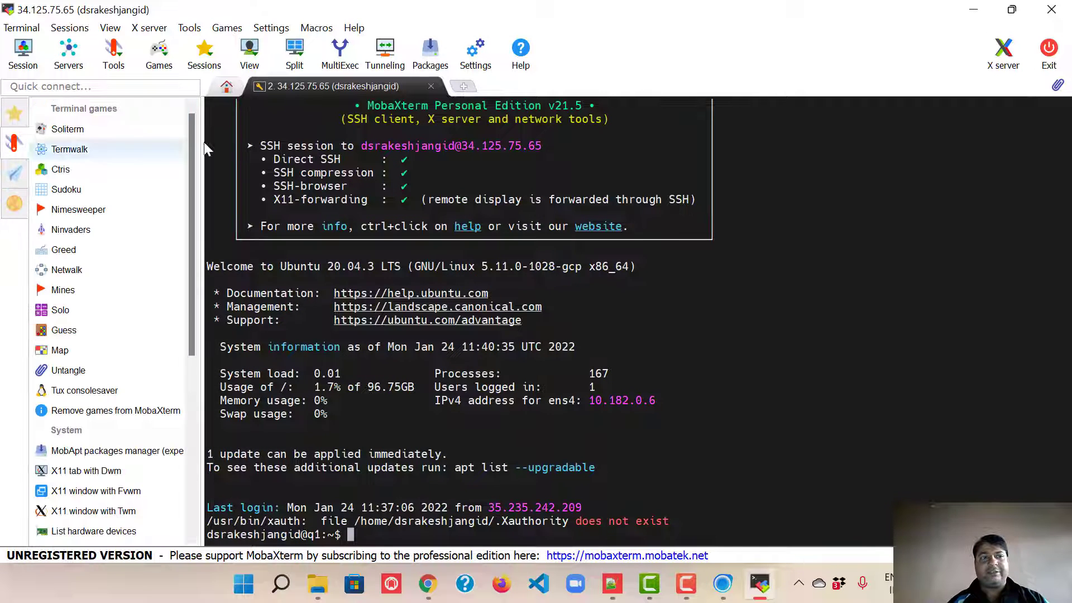
pyautogui.click(14, 113)
pyautogui.click(14, 113)
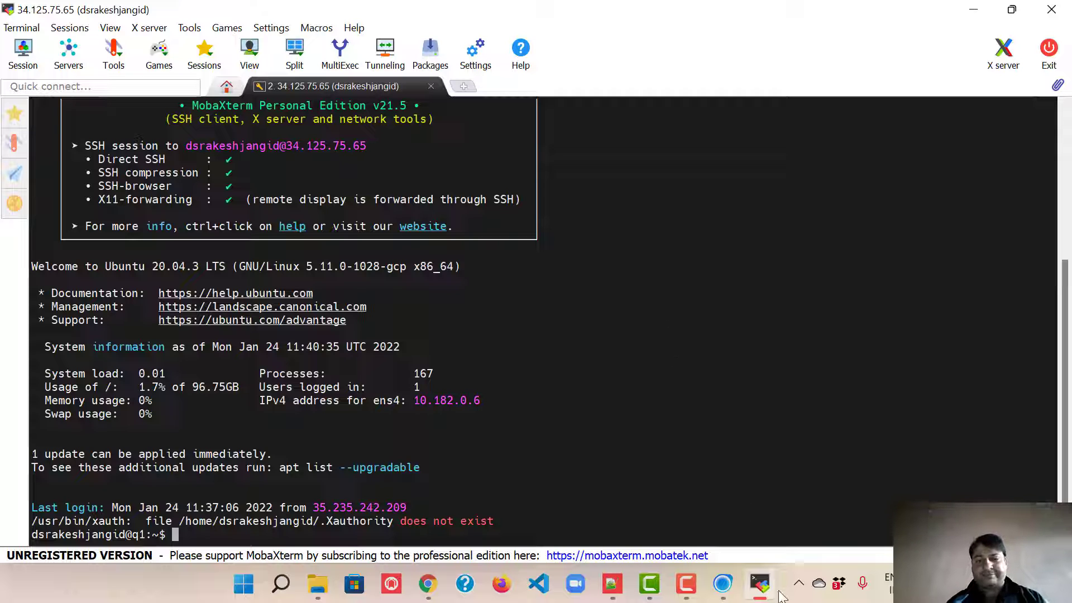
pyautogui.click(761, 584)
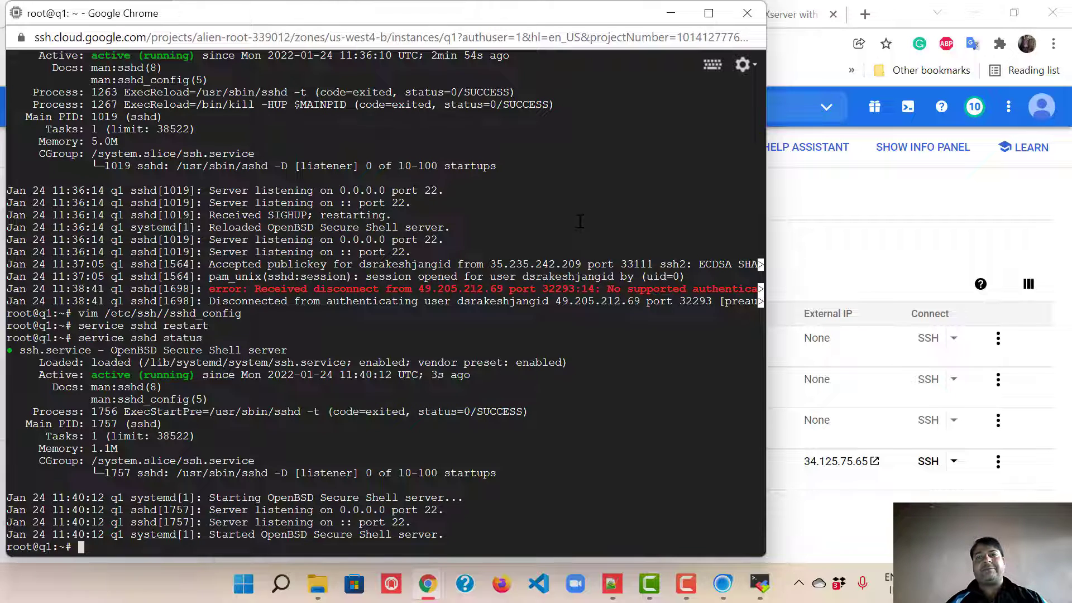
pyautogui.click(686, 584)
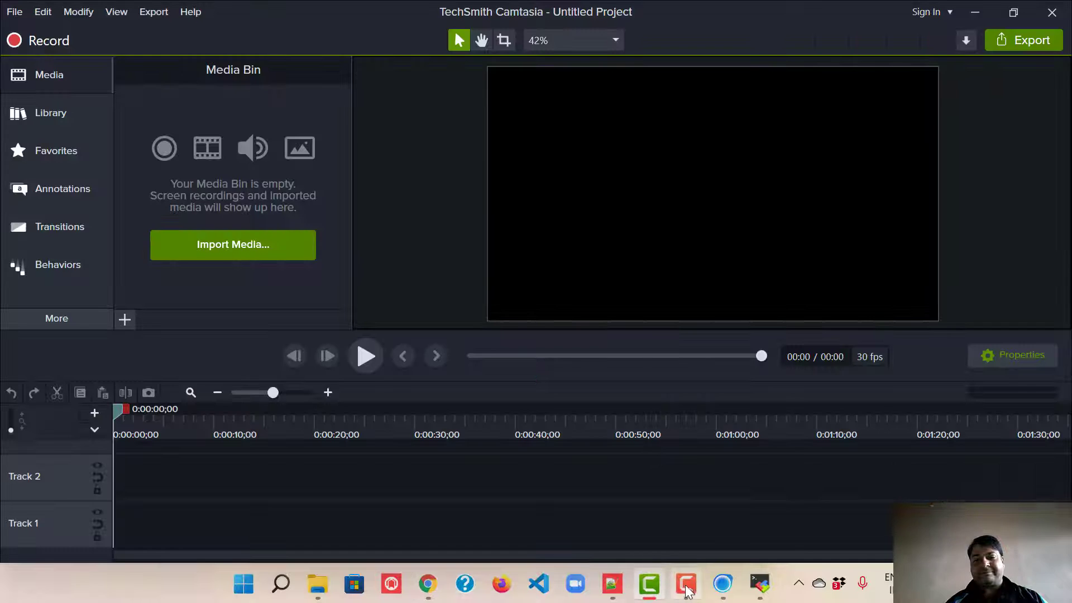